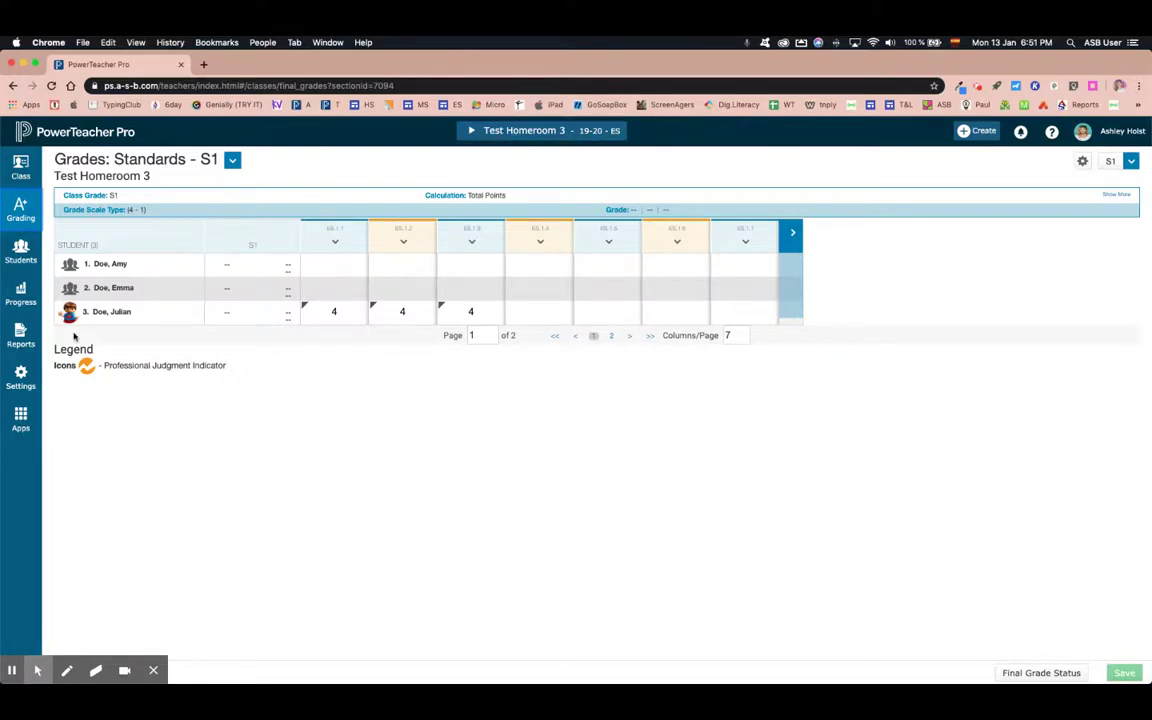
Step: Open the Comment Bank page from the Settings menu
click(20, 375)
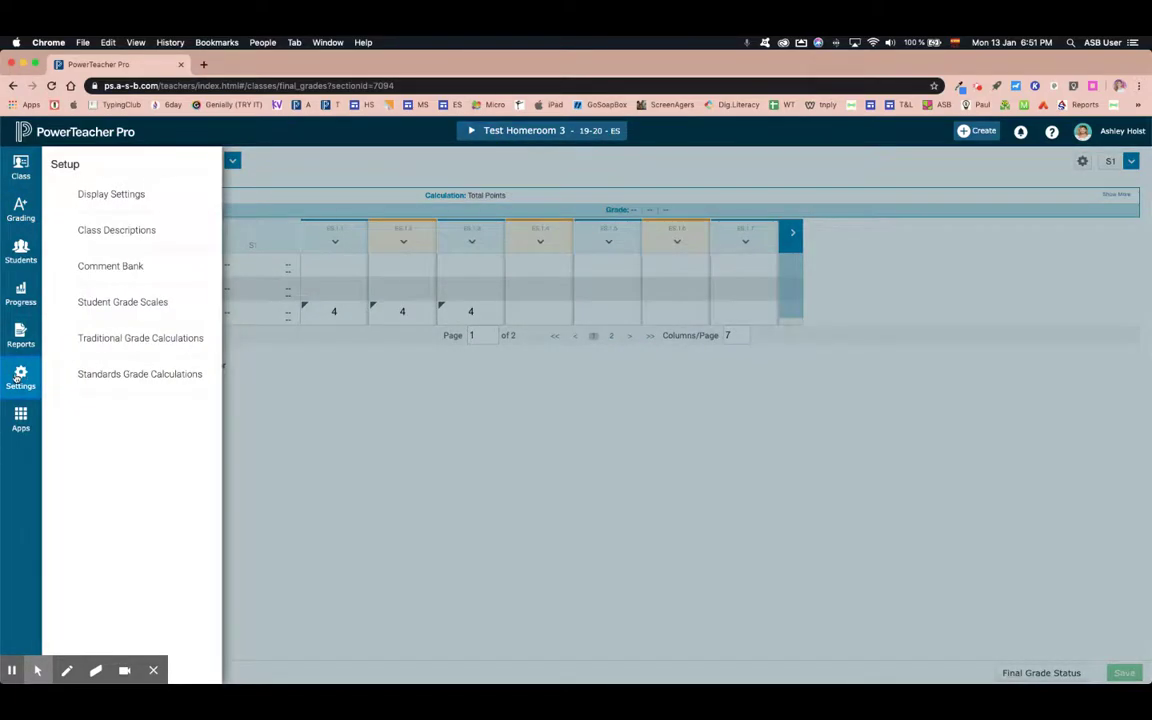
click(112, 268)
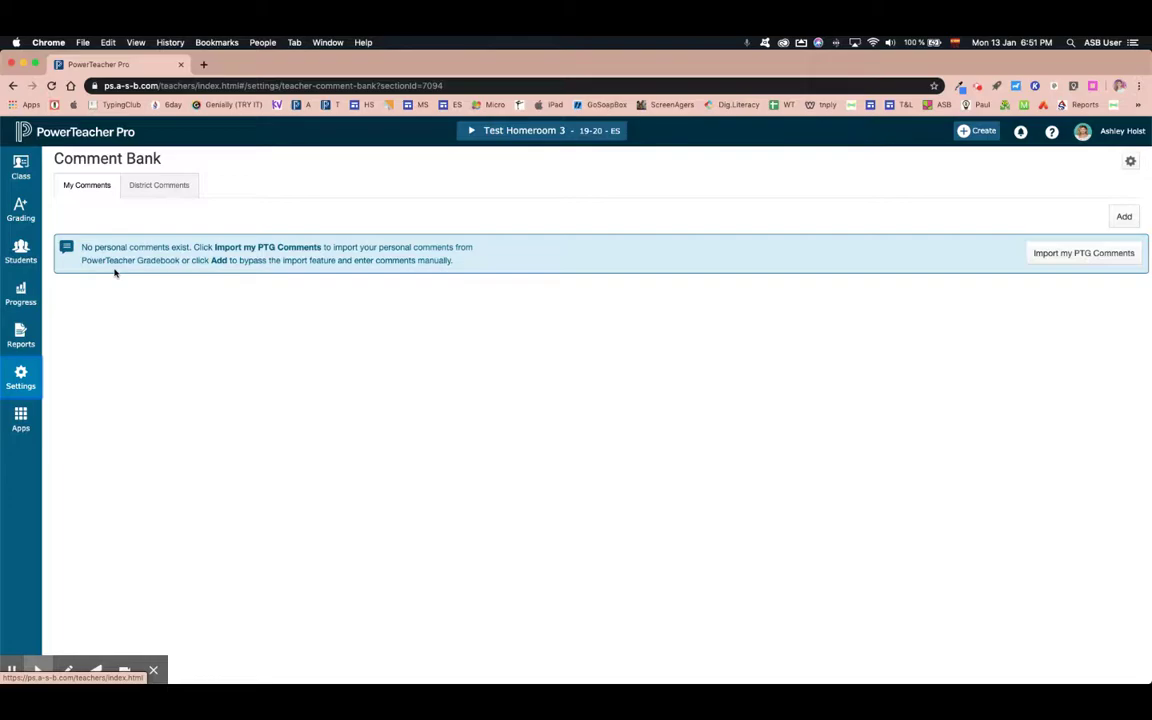
Step: Add a new personal comment, confirm manual entry, and focus the empty Code field
click(1124, 217)
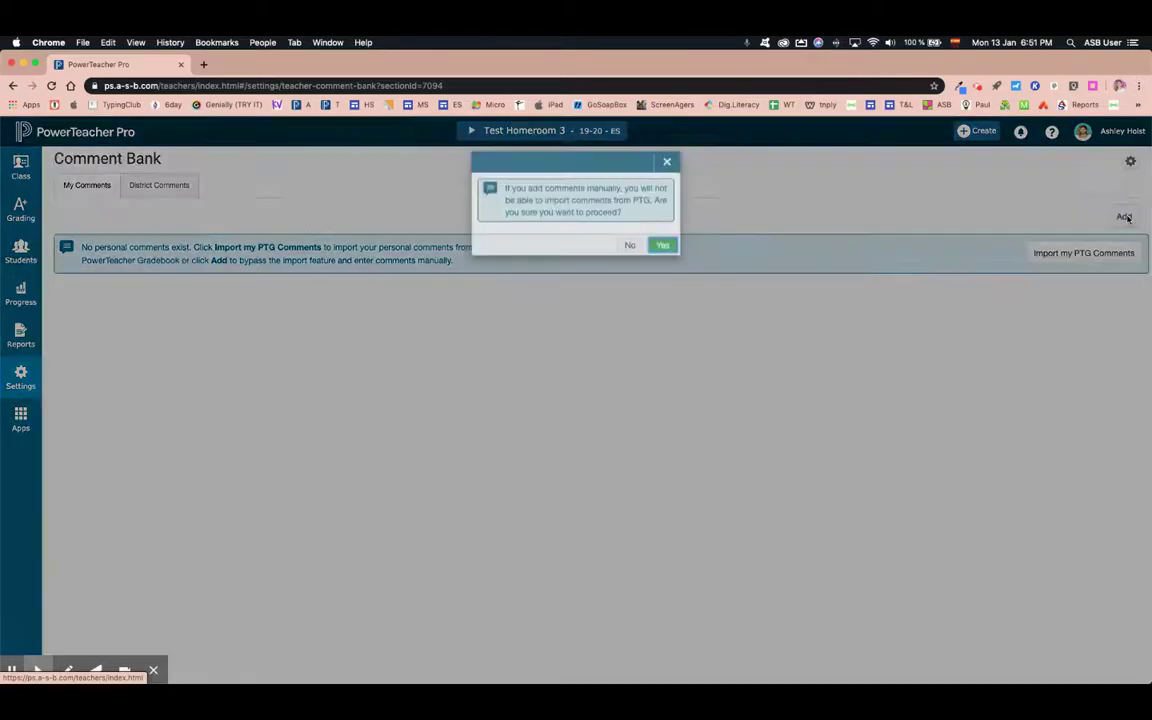
click(661, 261)
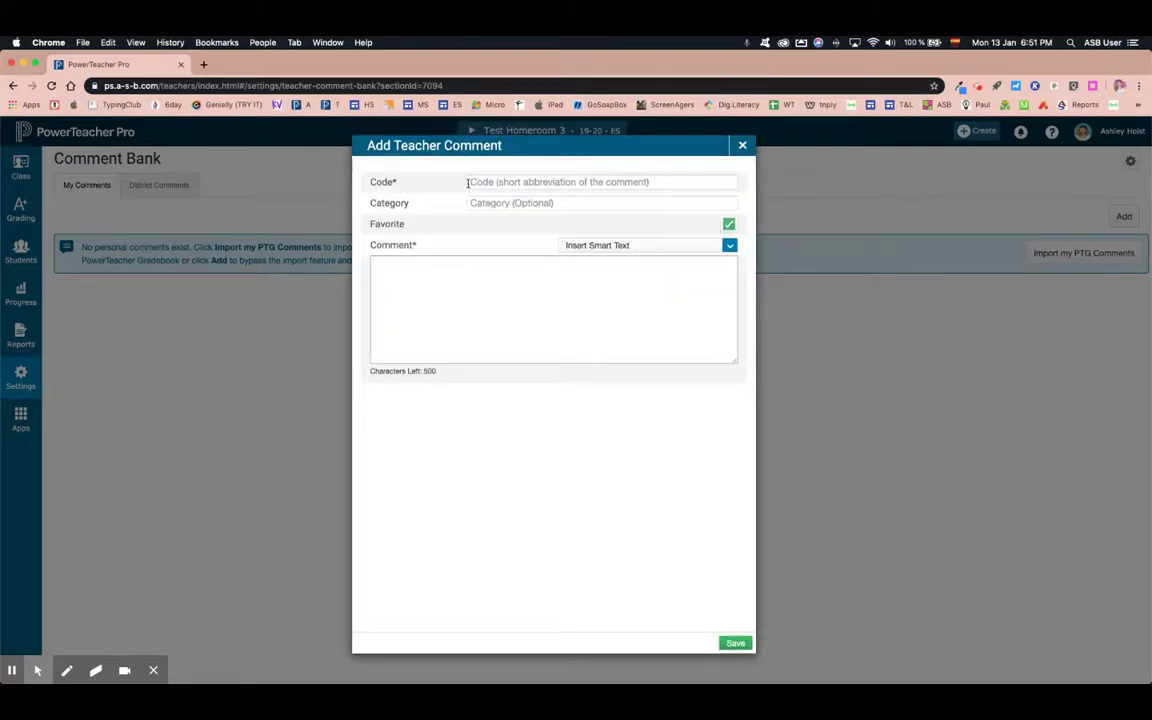
click(394, 182)
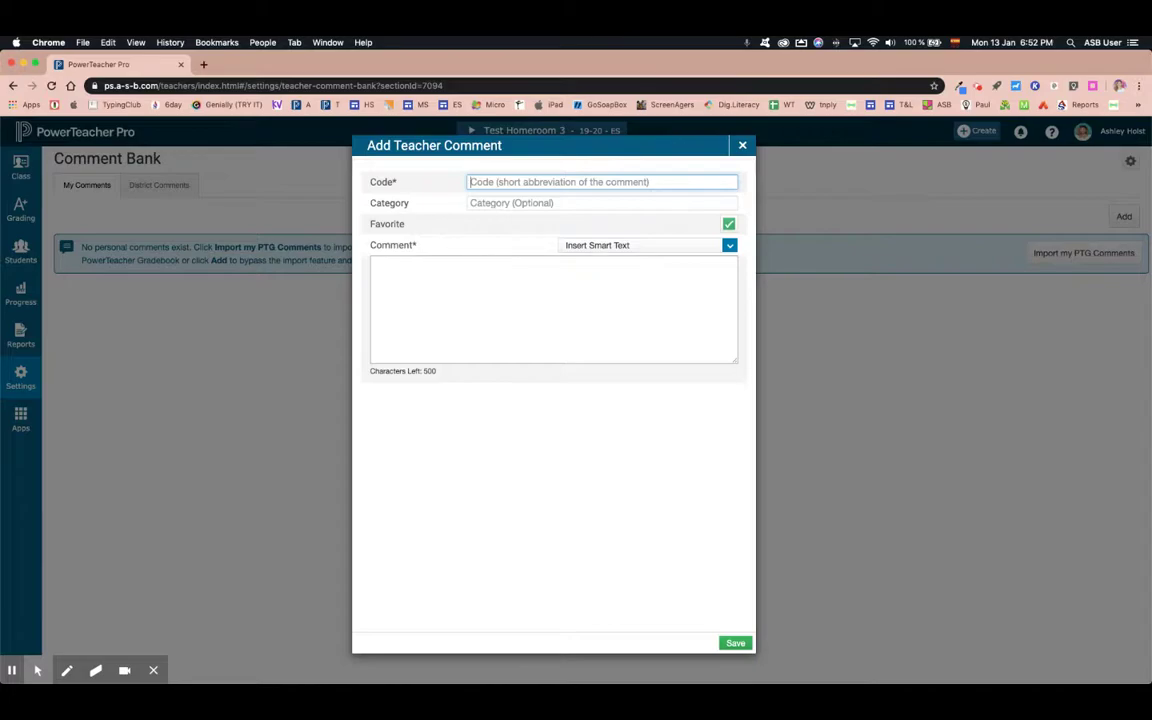
Step: Copy the level 3-4 Floor Hockey paragraph from the Semester 1 Comments 2020 doc
key(super+grave)
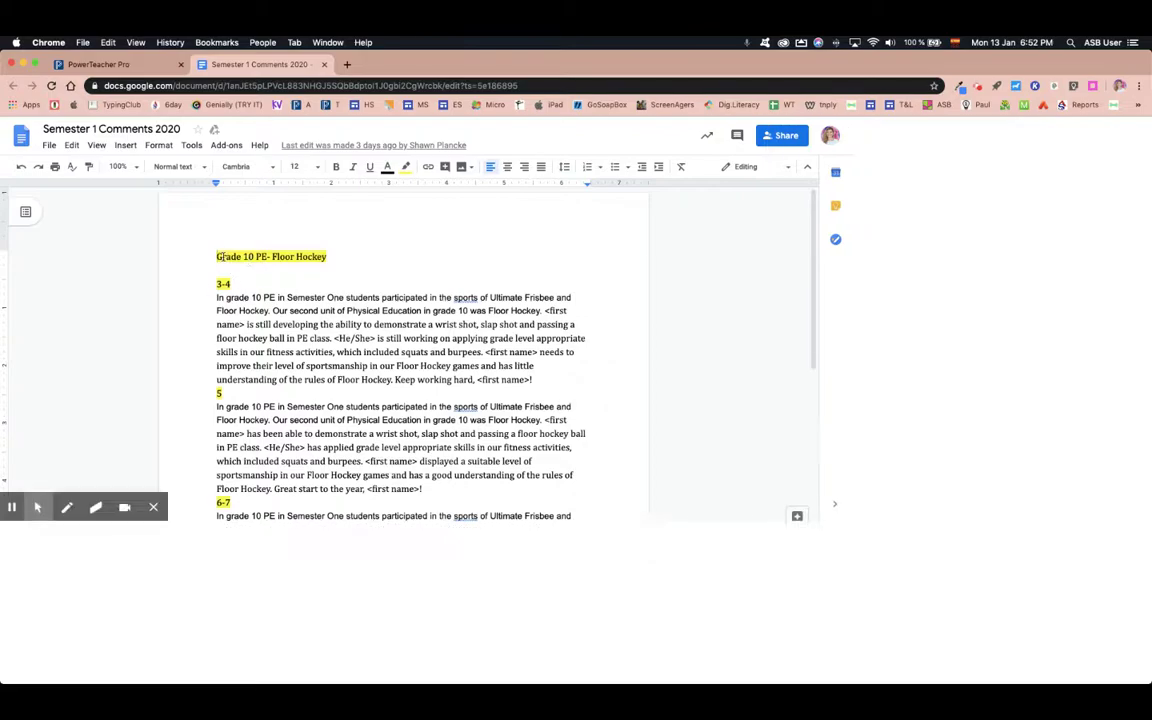
click(329, 249)
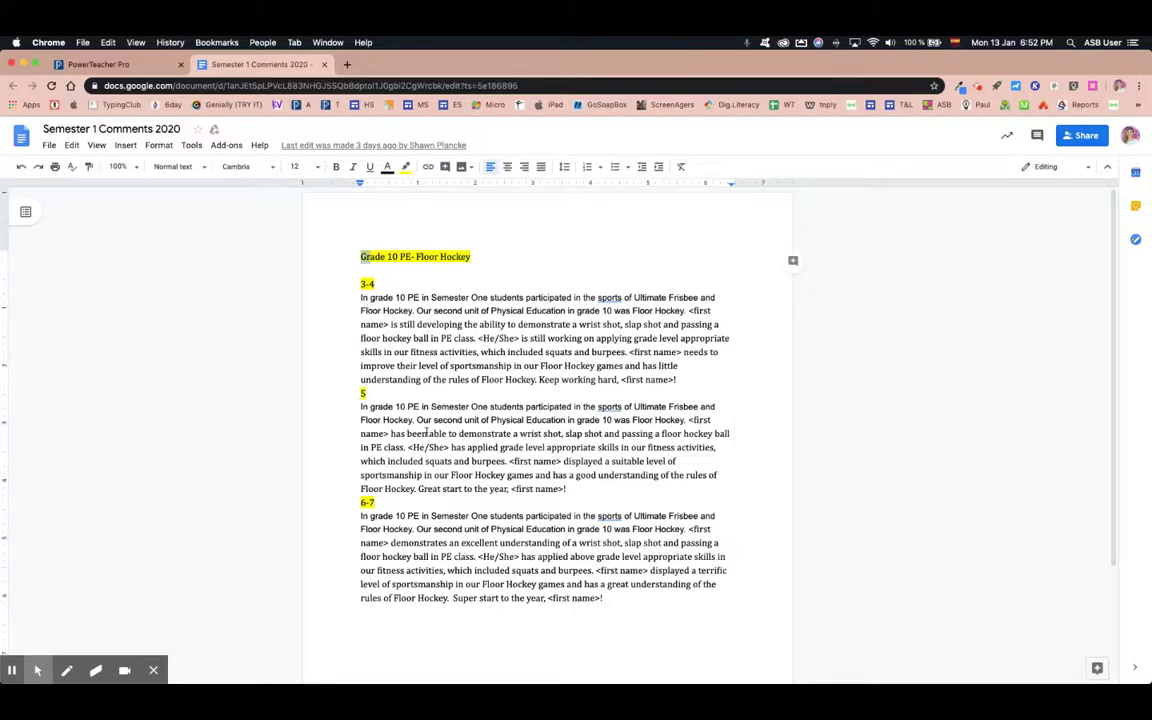
scroll(424, 356, down, 1)
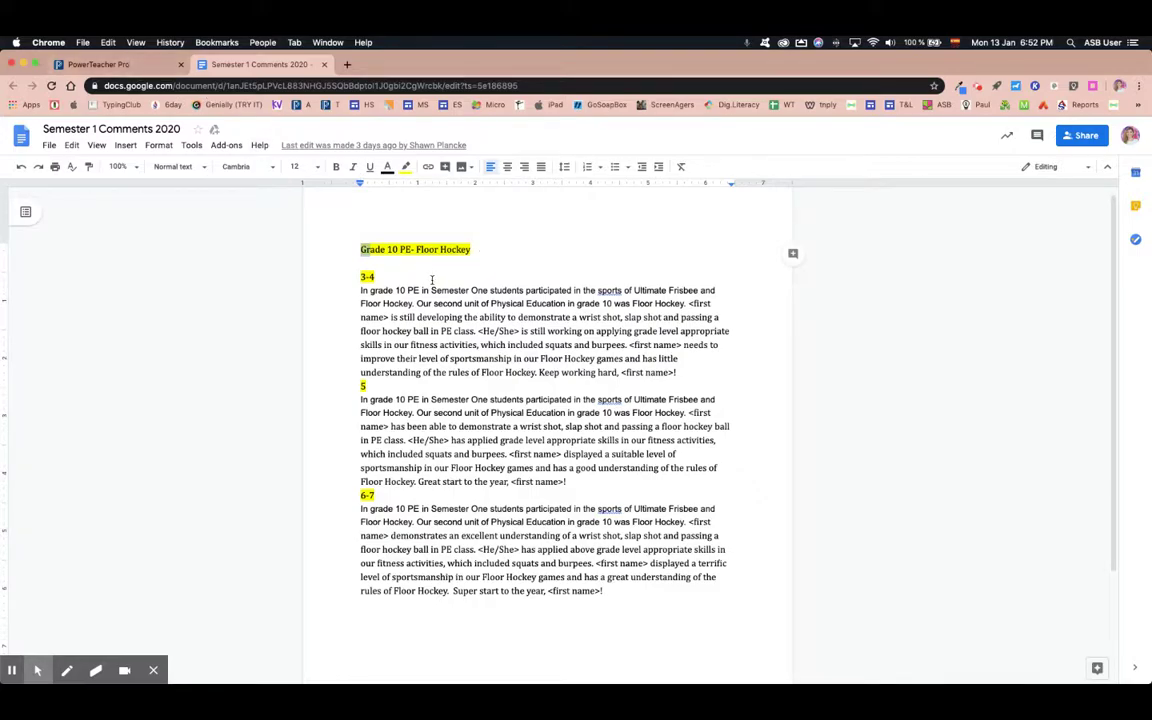
click(150, 66)
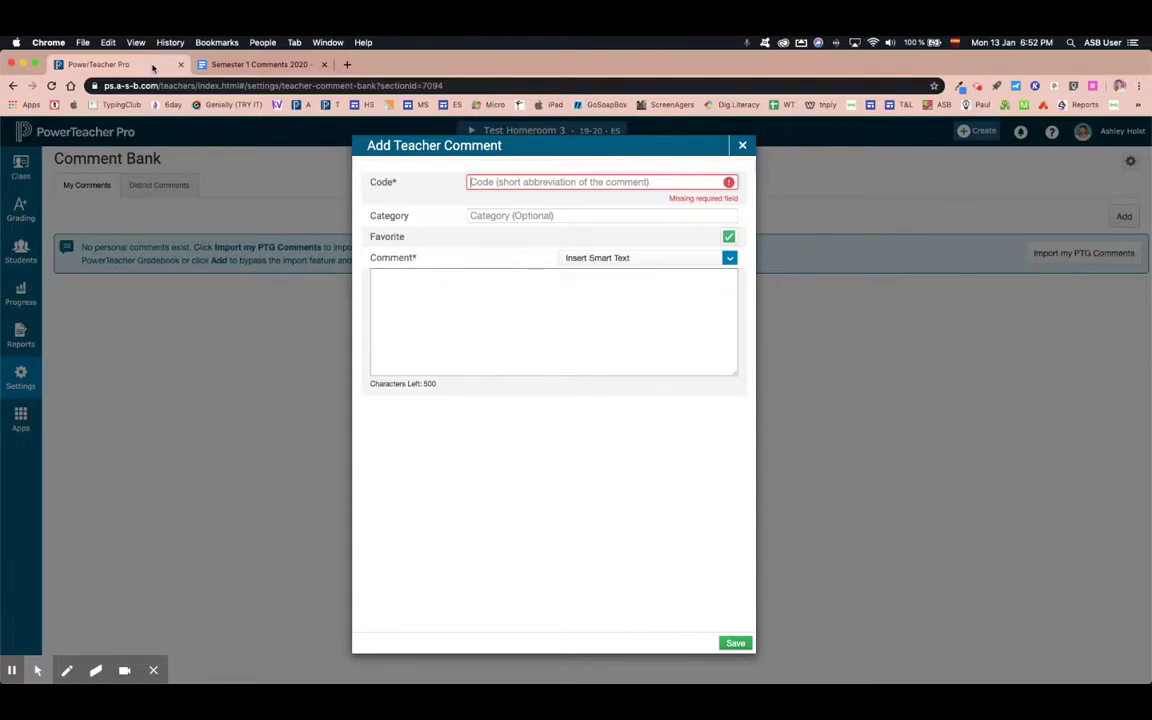
click(225, 64)
drag(360, 290, 706, 368)
key(super+c)
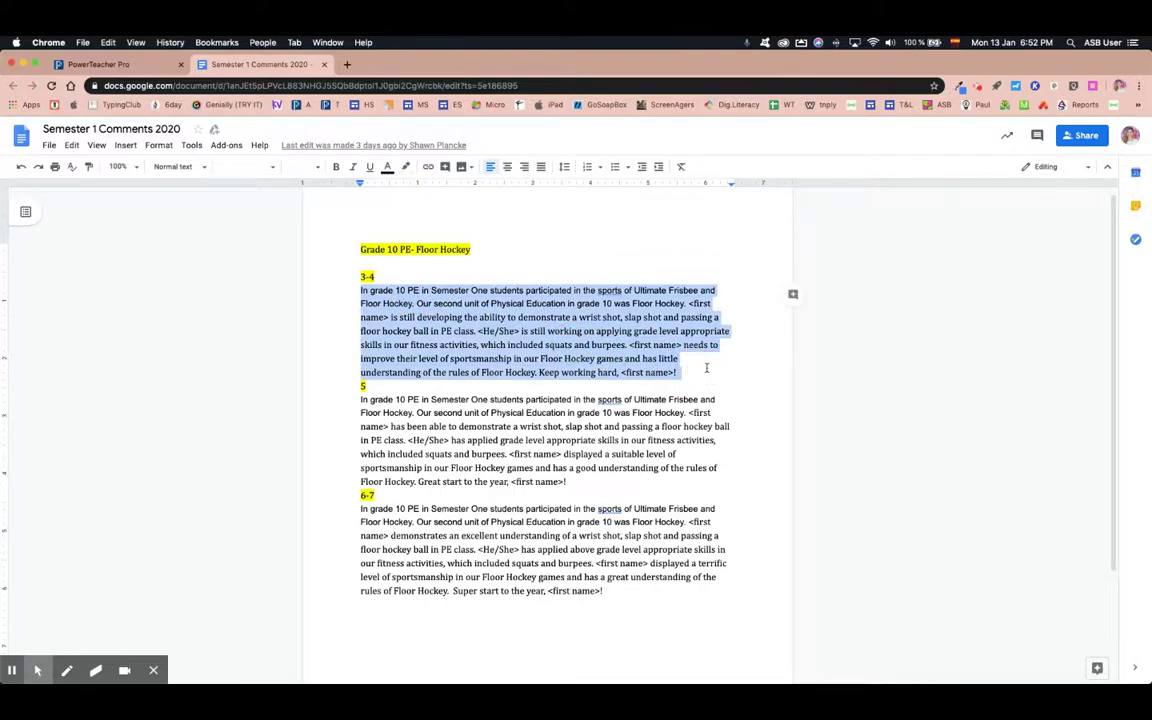
Step: Paste the level 3-4 paragraph into the Comment box, filling its 500-character limit
key(super+1)
click(424, 326)
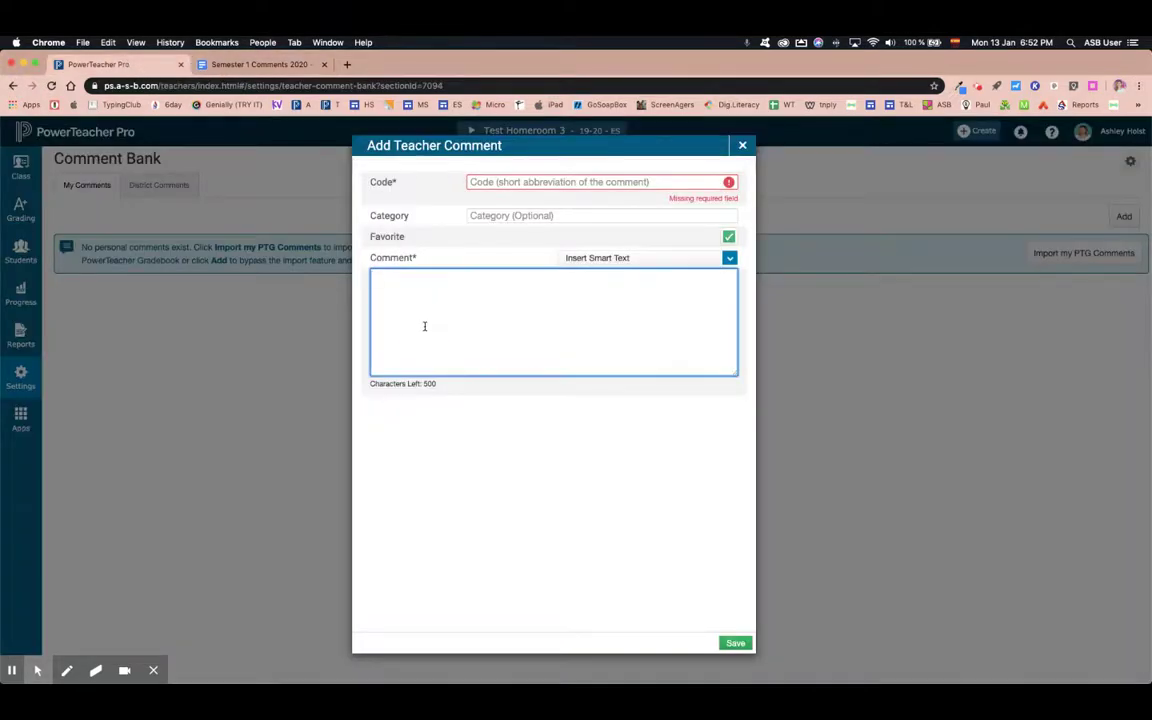
key(super+v)
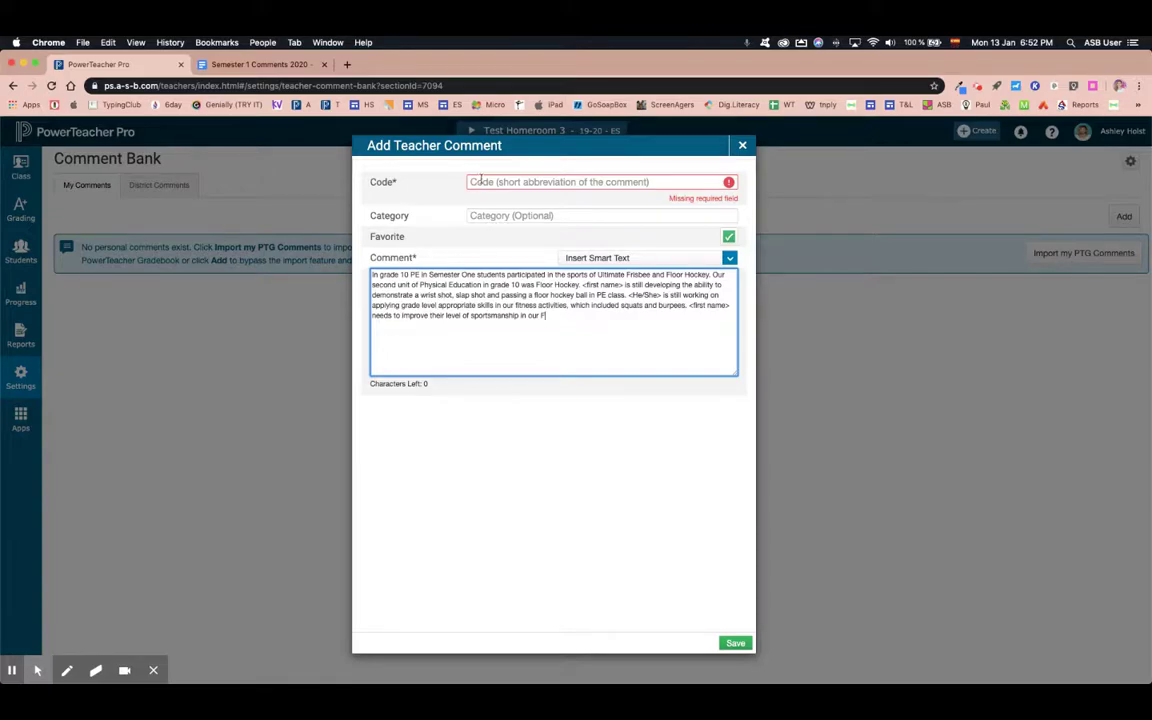
Step: Set the comment's code to PE 3-4 after trying other code variants
click(484, 182)
text(S1)
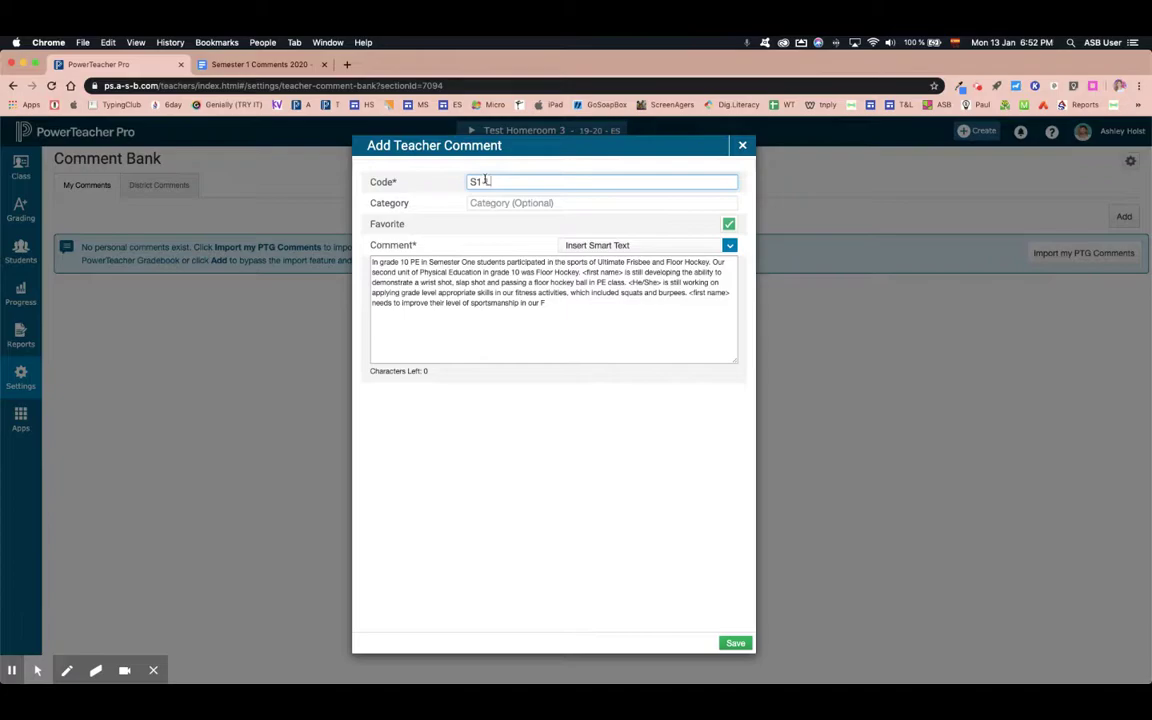
text( Level 3)
click(485, 181)
key(BackSpace)
text(-Lev 3-4)
click(500, 181)
text(-4)
double_click(480, 182)
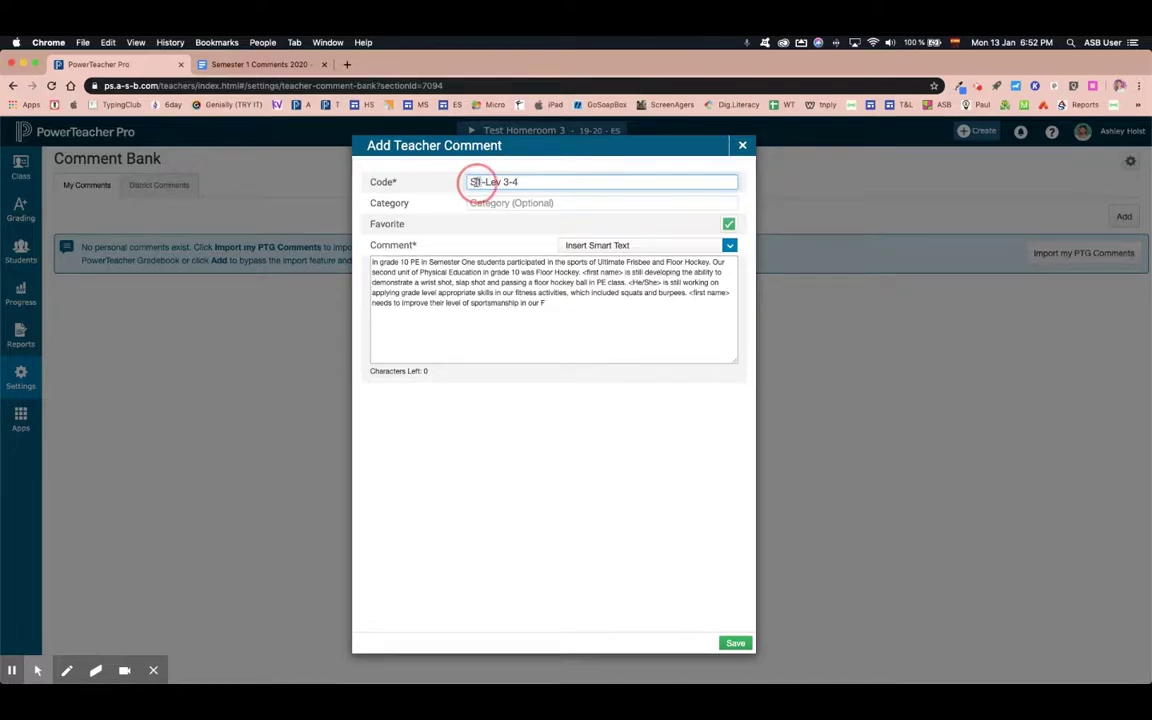
text(S2)
key(BackSpace)
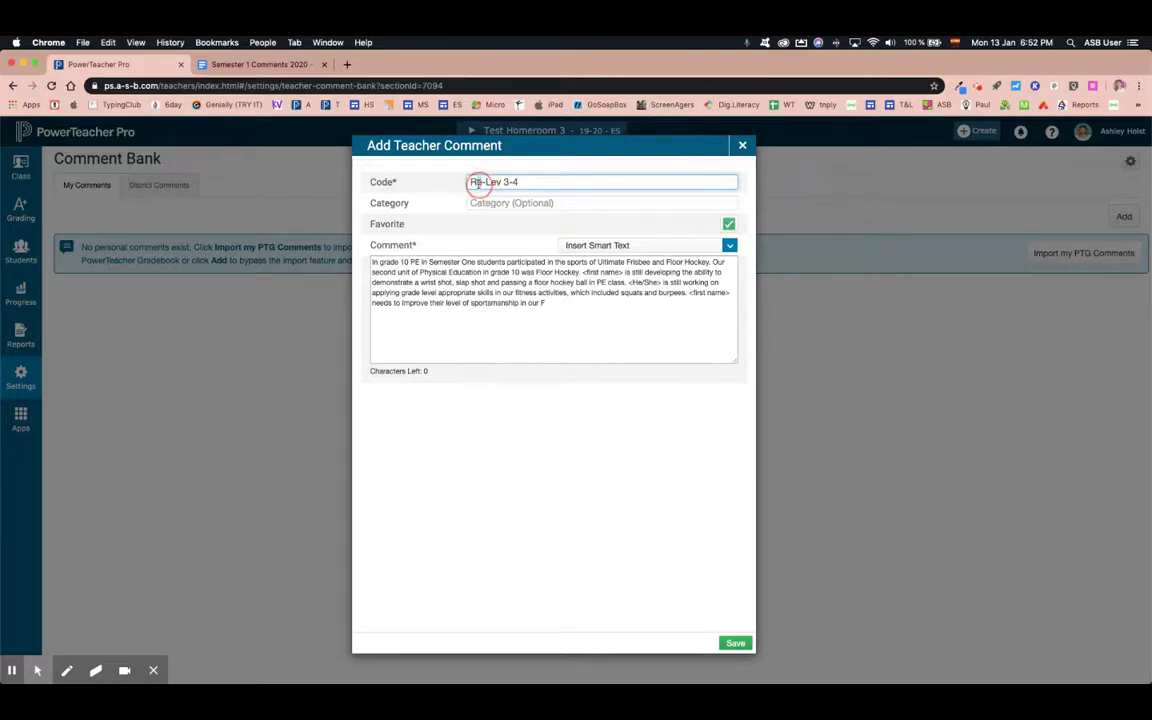
triple_click(488, 182)
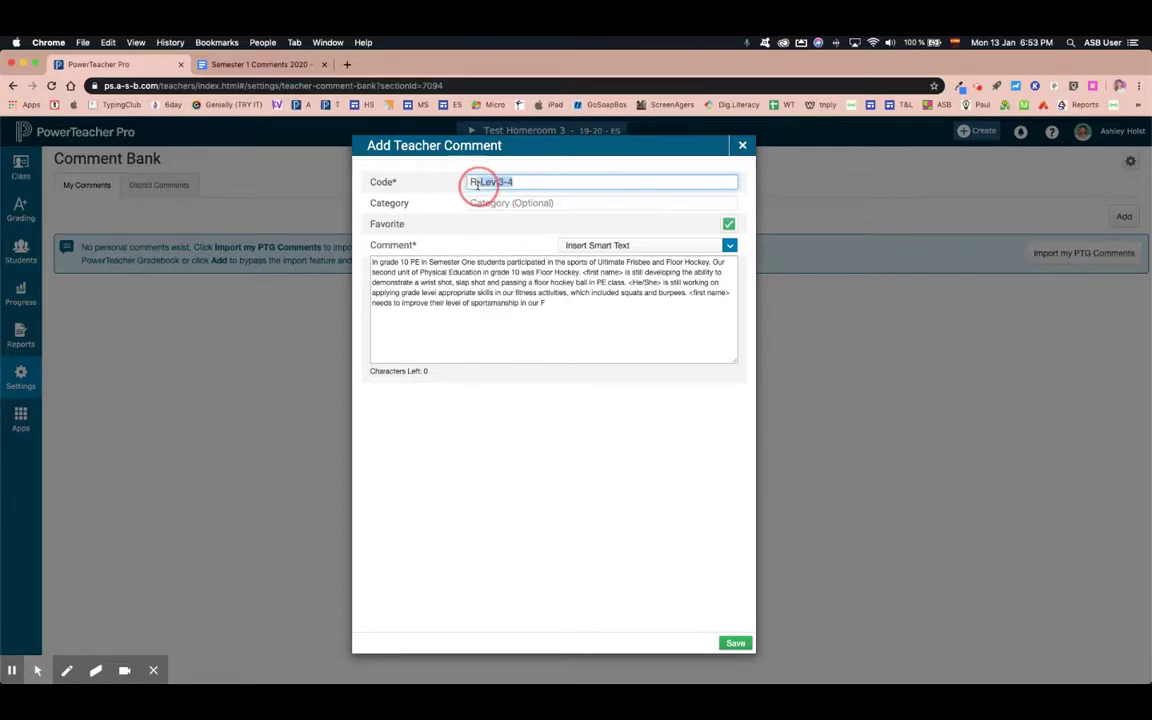
text(R3)
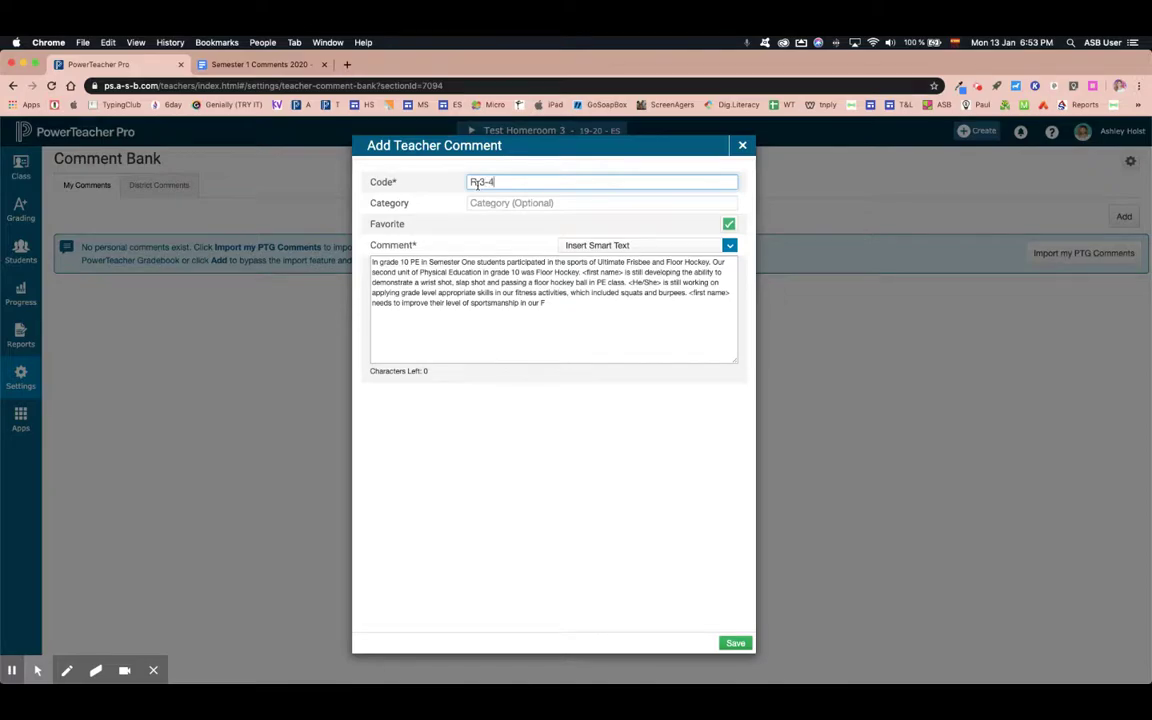
triple_click(476, 182)
text(PE 3-4)
Step: Replace the plain <first name> placeholder after 'Floor Hockey.' with a first-name smart-text token
click(471, 327)
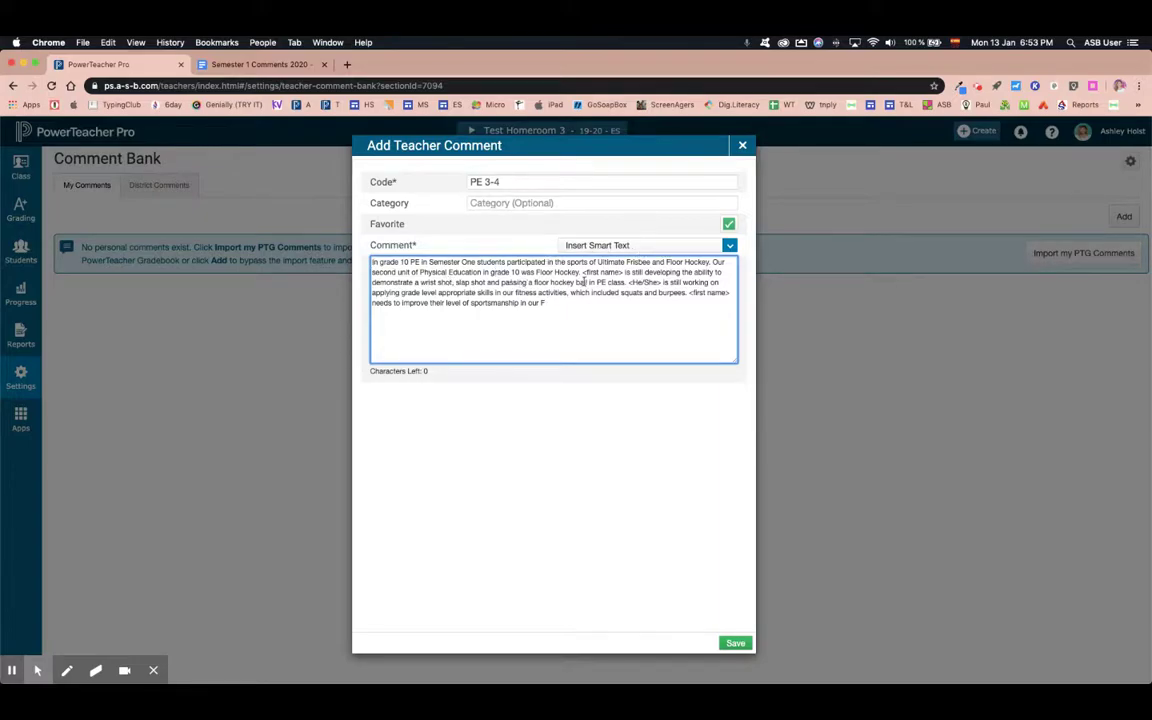
drag(583, 272, 622, 273)
click(731, 247)
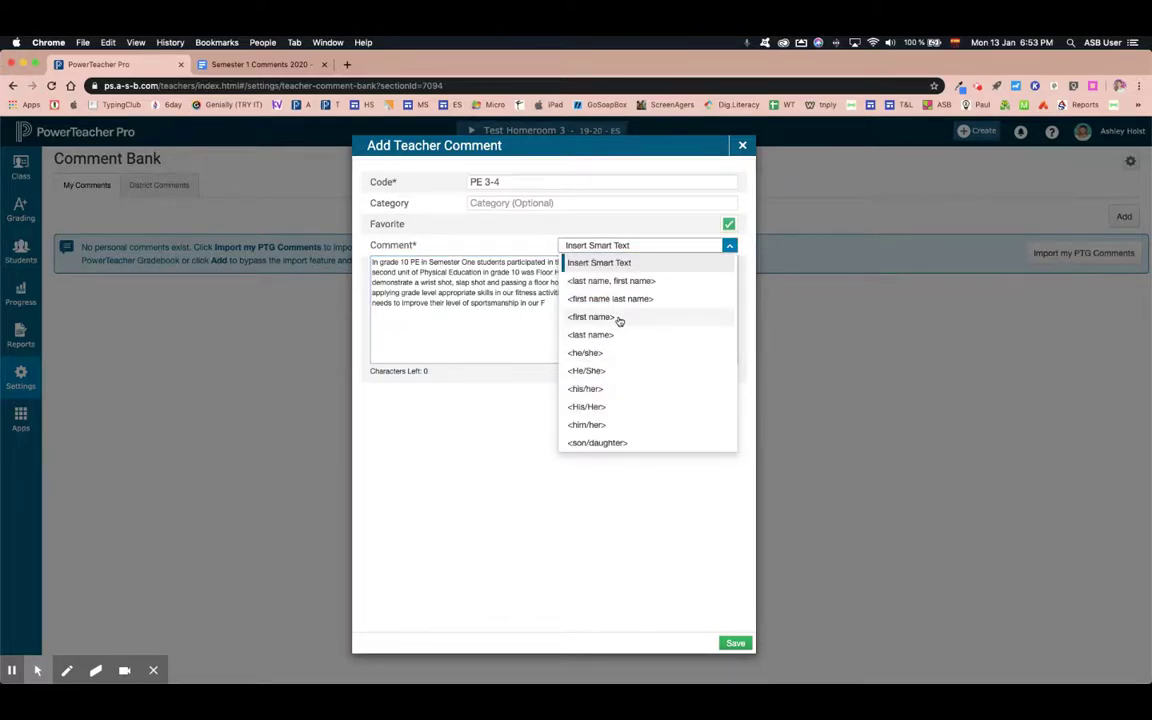
click(486, 331)
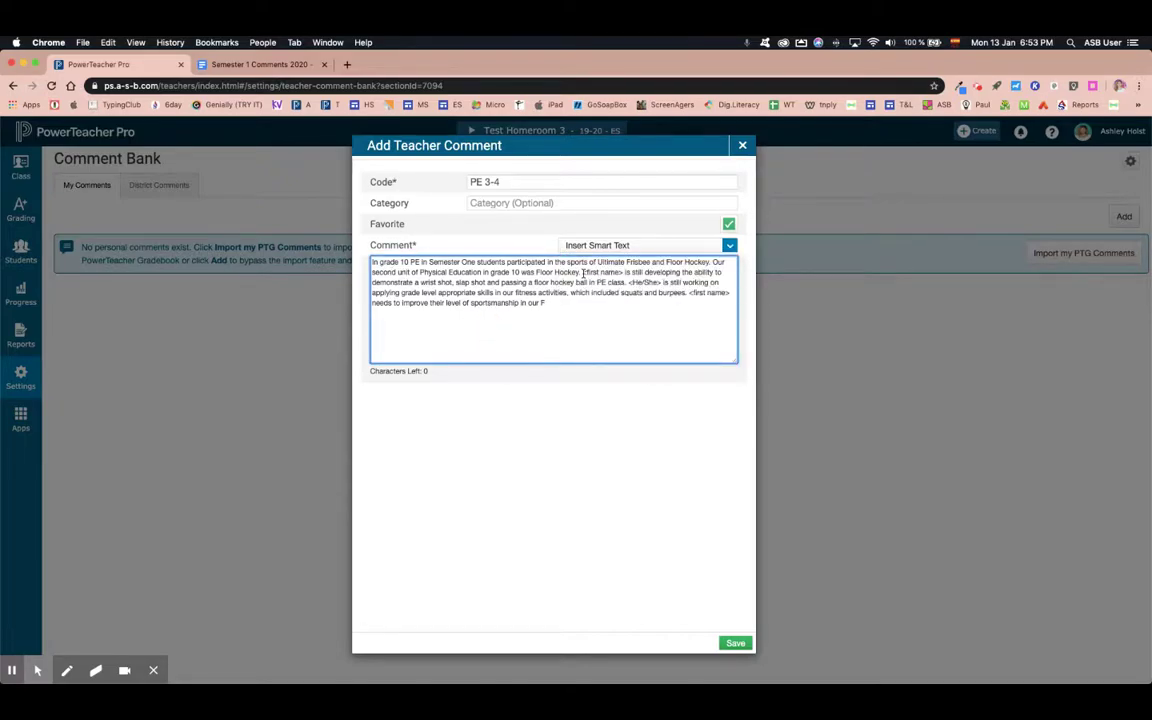
drag(583, 273, 620, 272)
key(BackSpace)
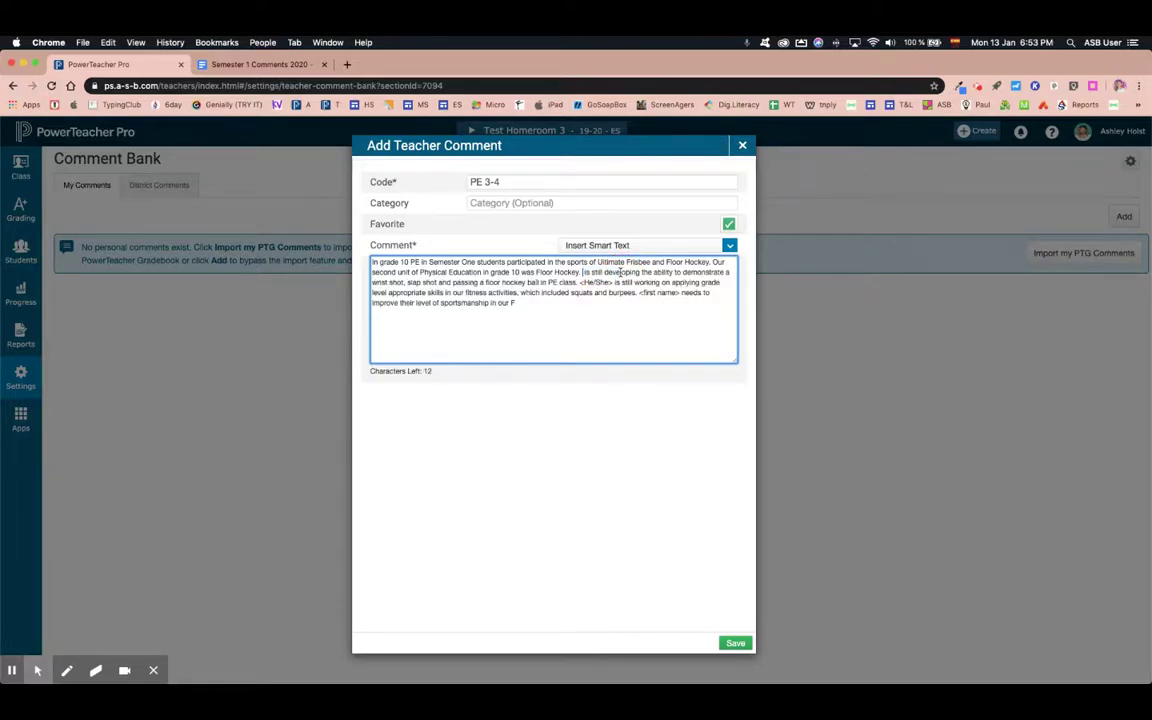
click(631, 249)
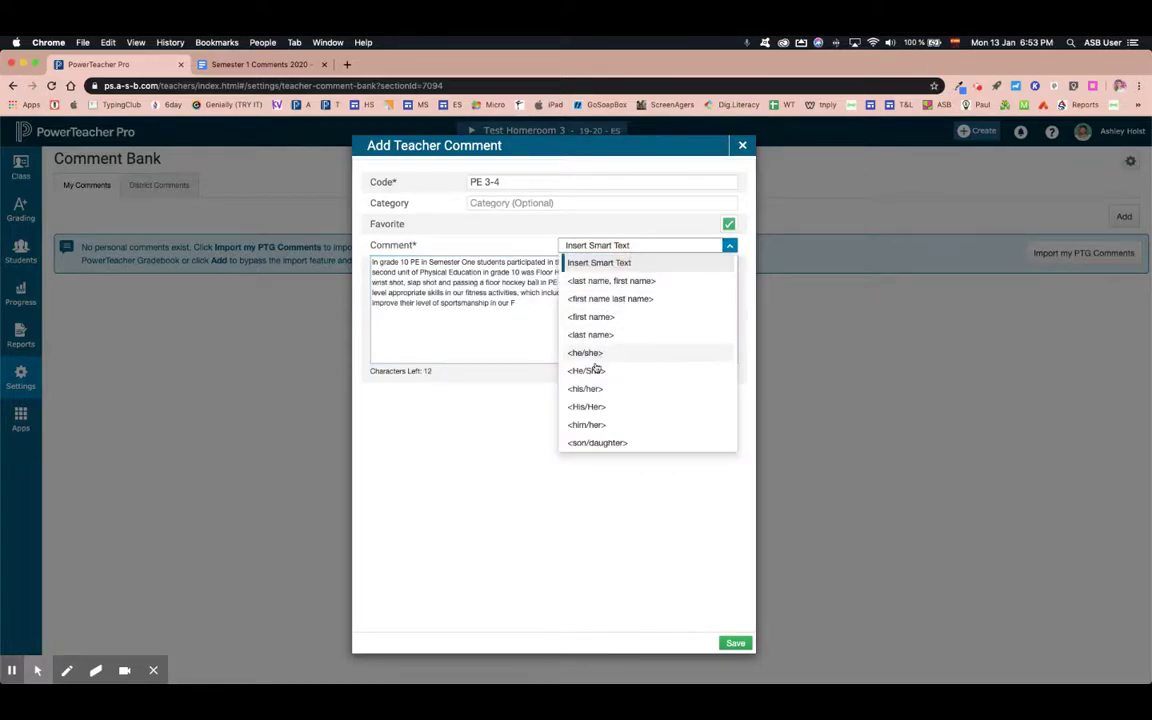
click(592, 317)
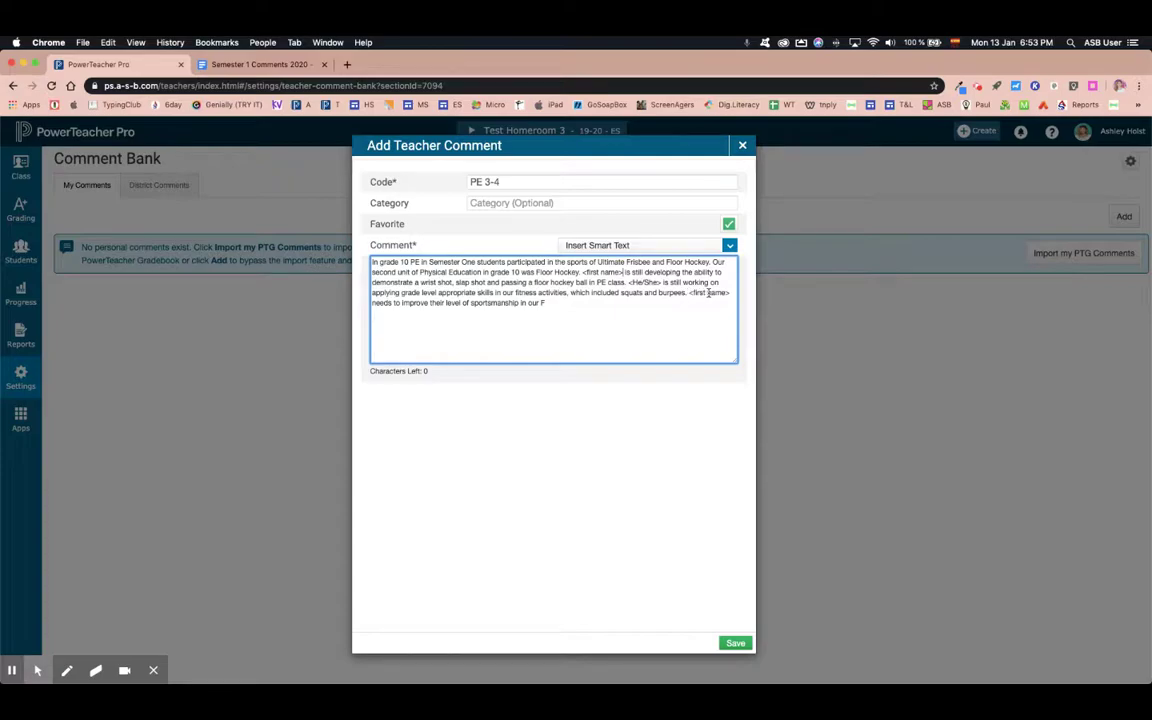
Step: Swap the other typed name tag for a first-name smart-text token at the end
drag(708, 293, 690, 293)
key(BackSpace)
key(BackSpace)
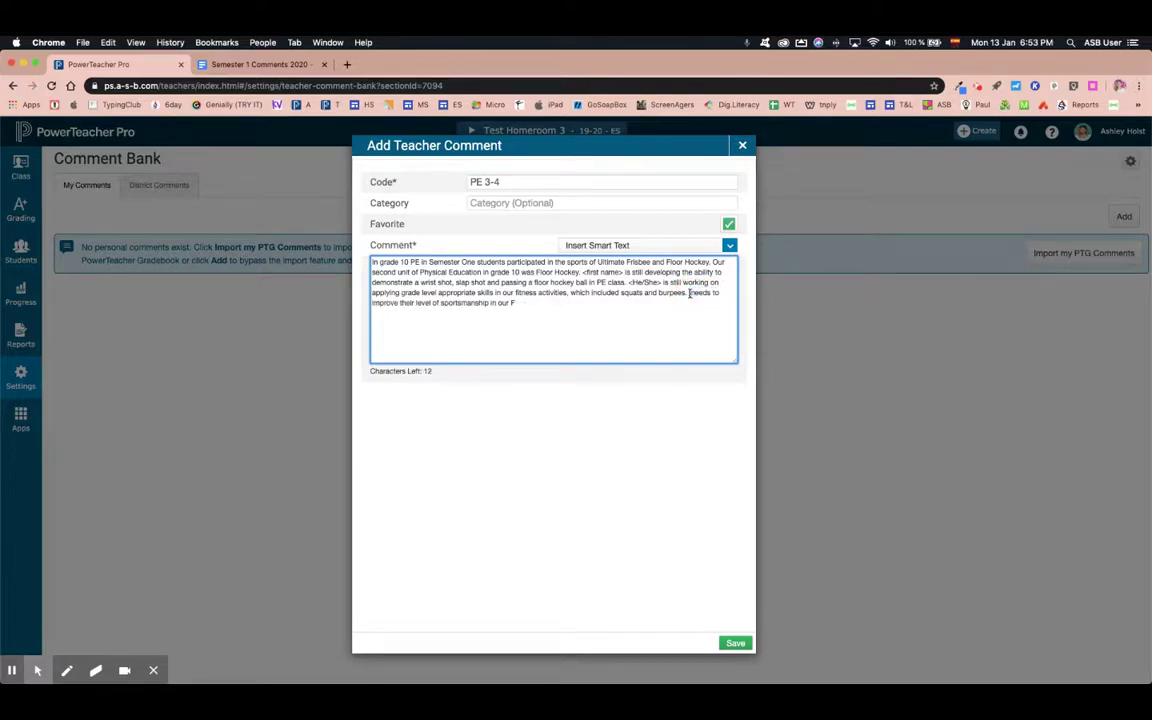
click(724, 246)
click(591, 316)
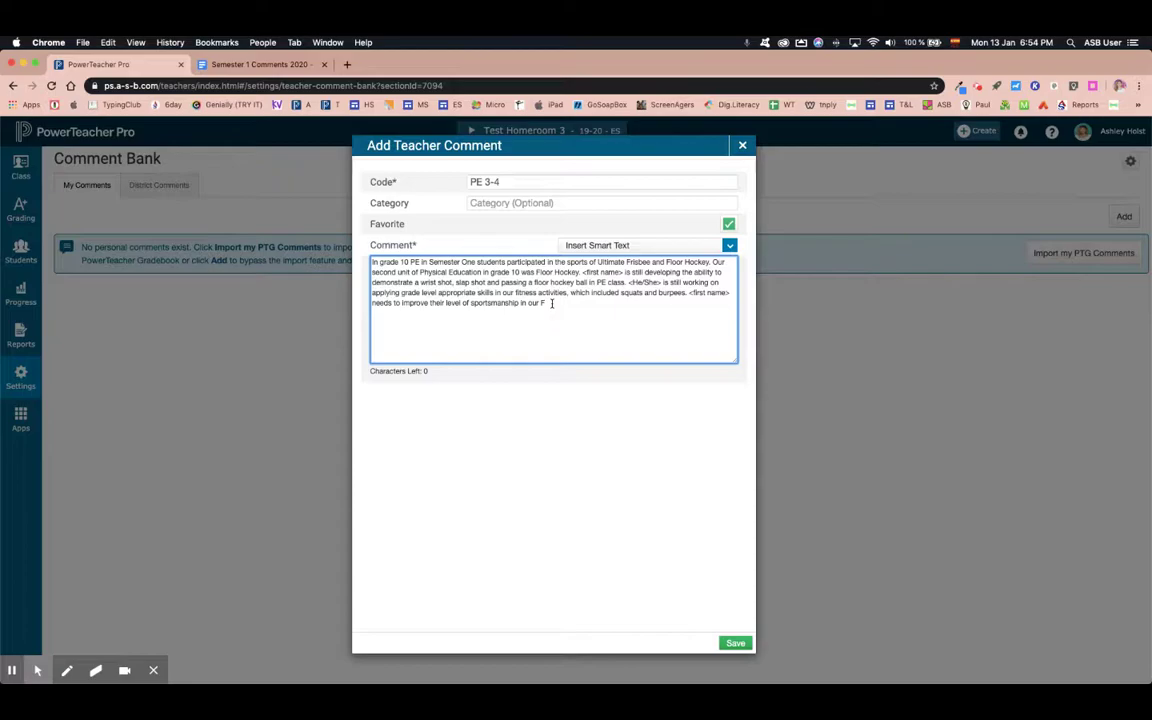
drag(552, 303, 373, 262)
click(561, 310)
Step: Copy the personalised part of the level 3-4 comment from the comments document
click(258, 64)
click(474, 358)
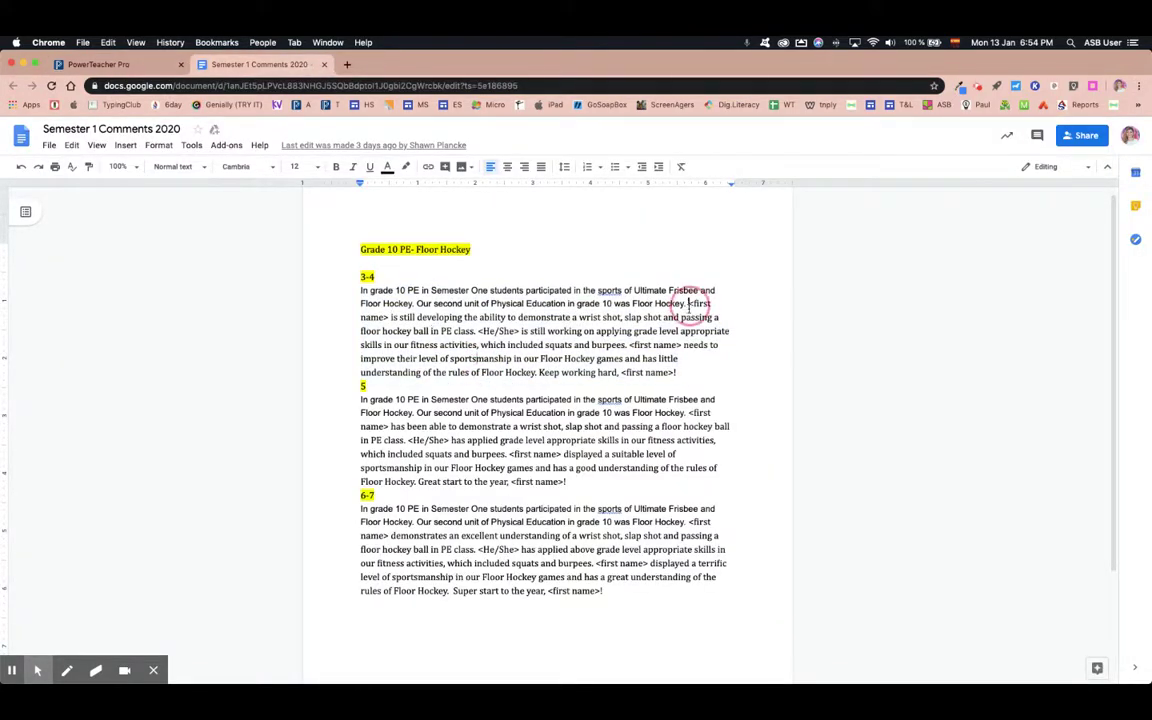
drag(688, 303, 687, 372)
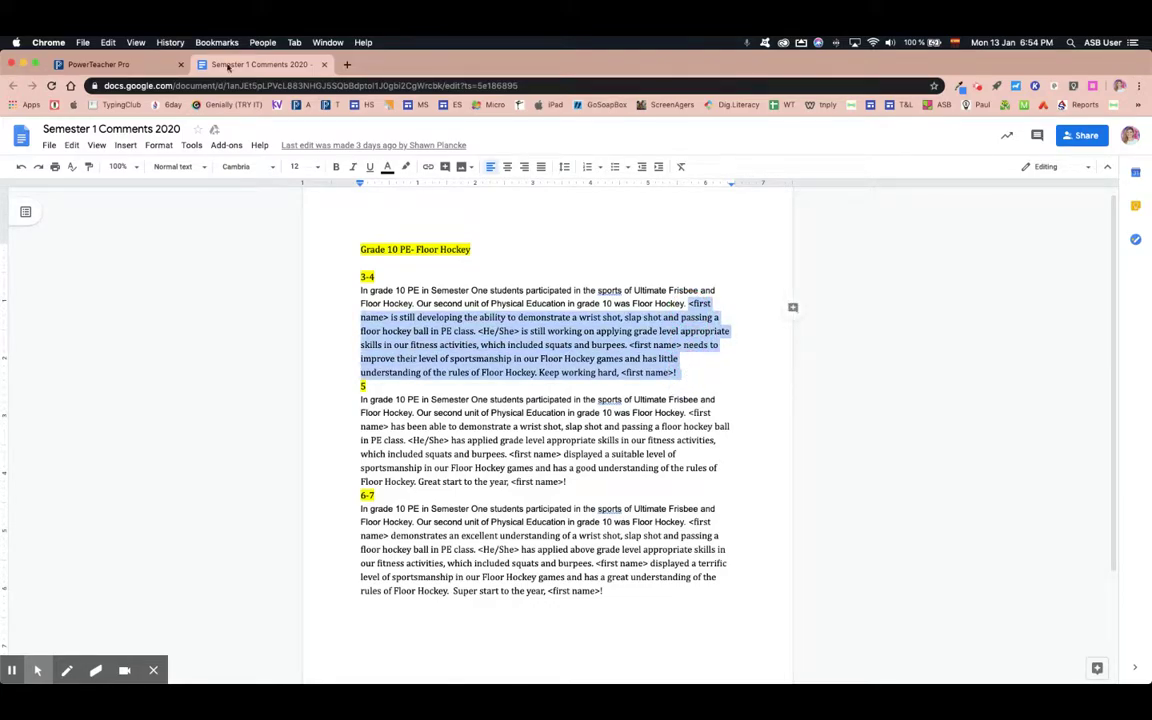
click(140, 66)
Step: Replace the comment with the personalised 3-4 text ending 'Keep working hard, <first name>!' and save
key(ctrl+a)
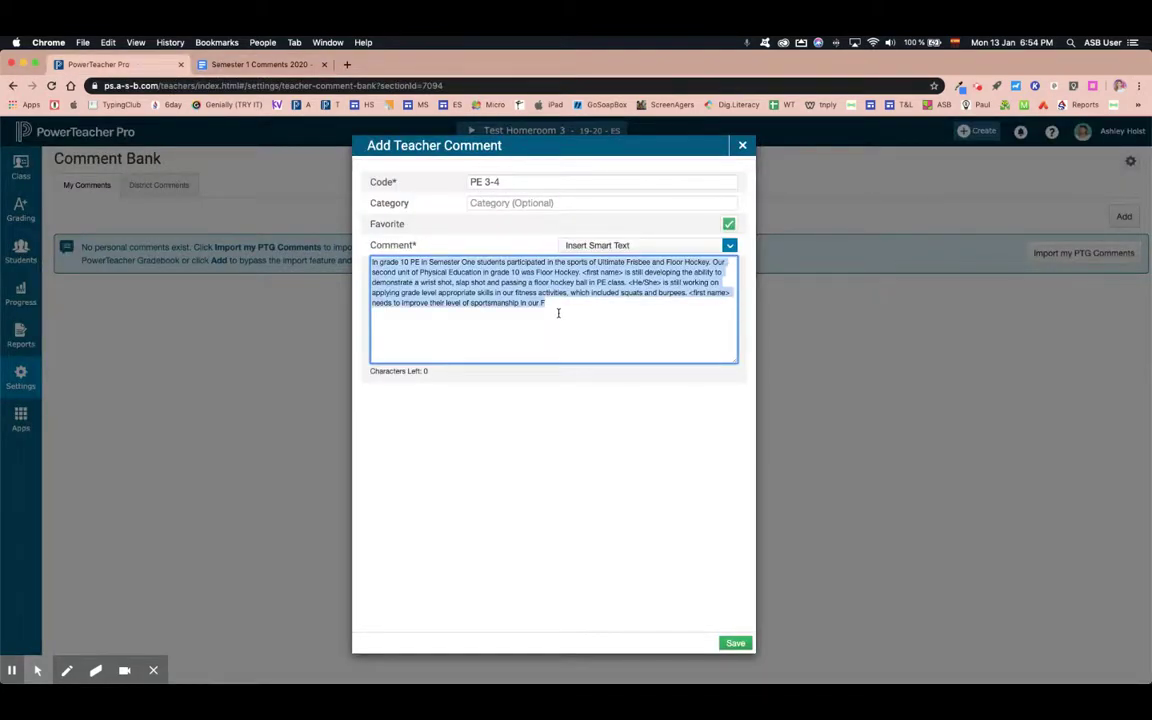
key(ctrl+v)
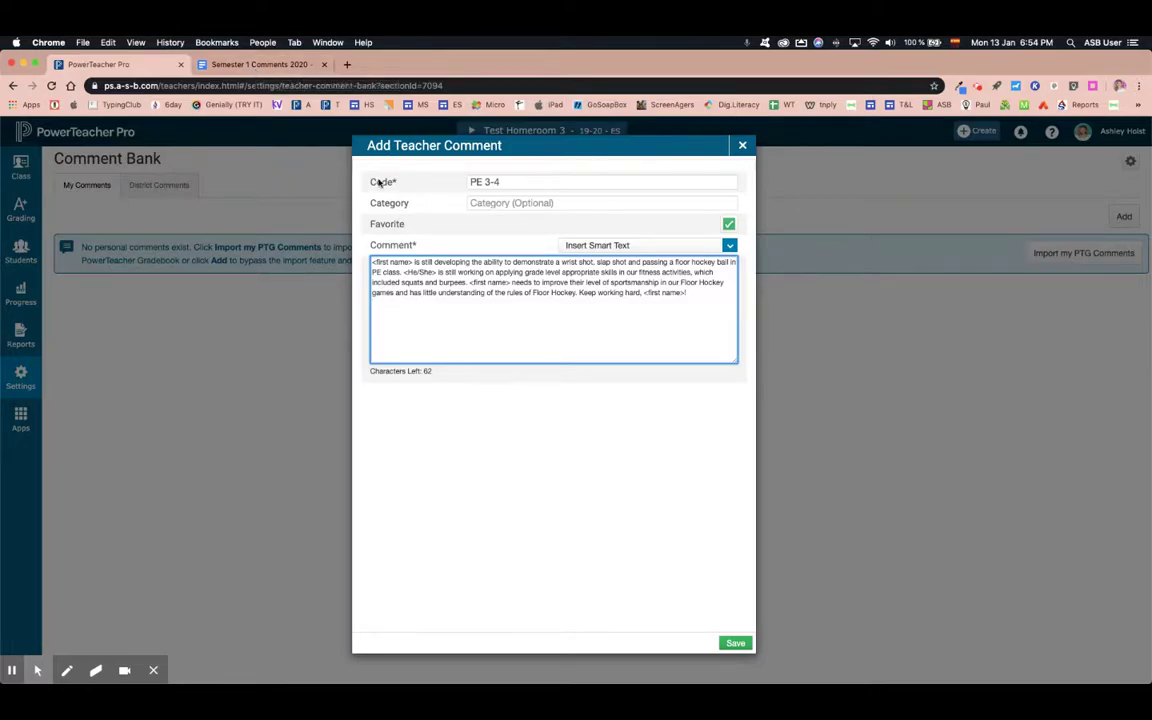
click(735, 643)
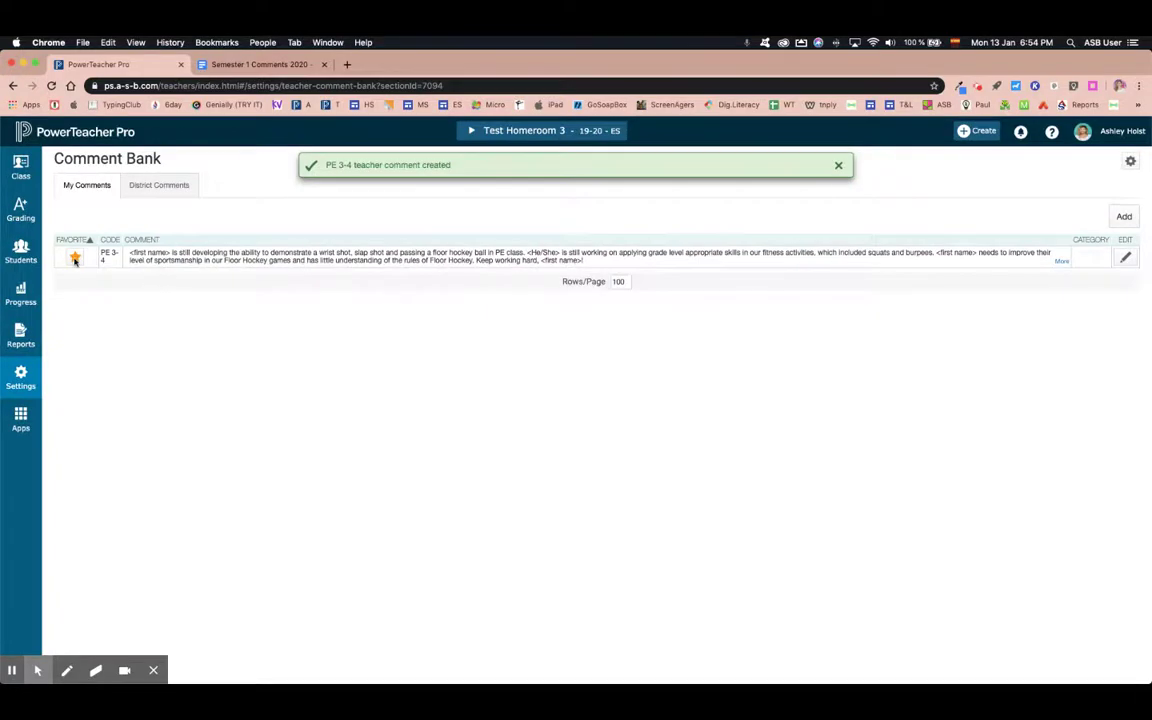
Step: Add a new comment and enter its code, PE-5
click(1123, 216)
click(490, 181)
text(PE)
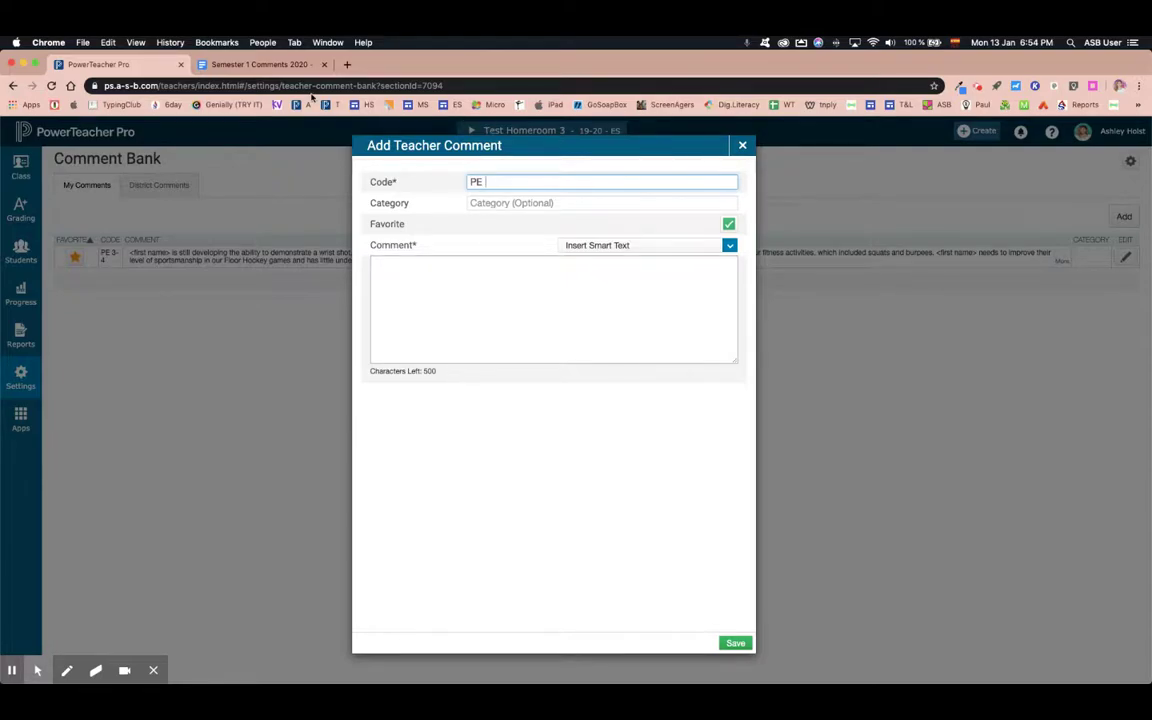
Step: Select the personalised part of the level 5 comment in the comments document
click(260, 65)
click(112, 64)
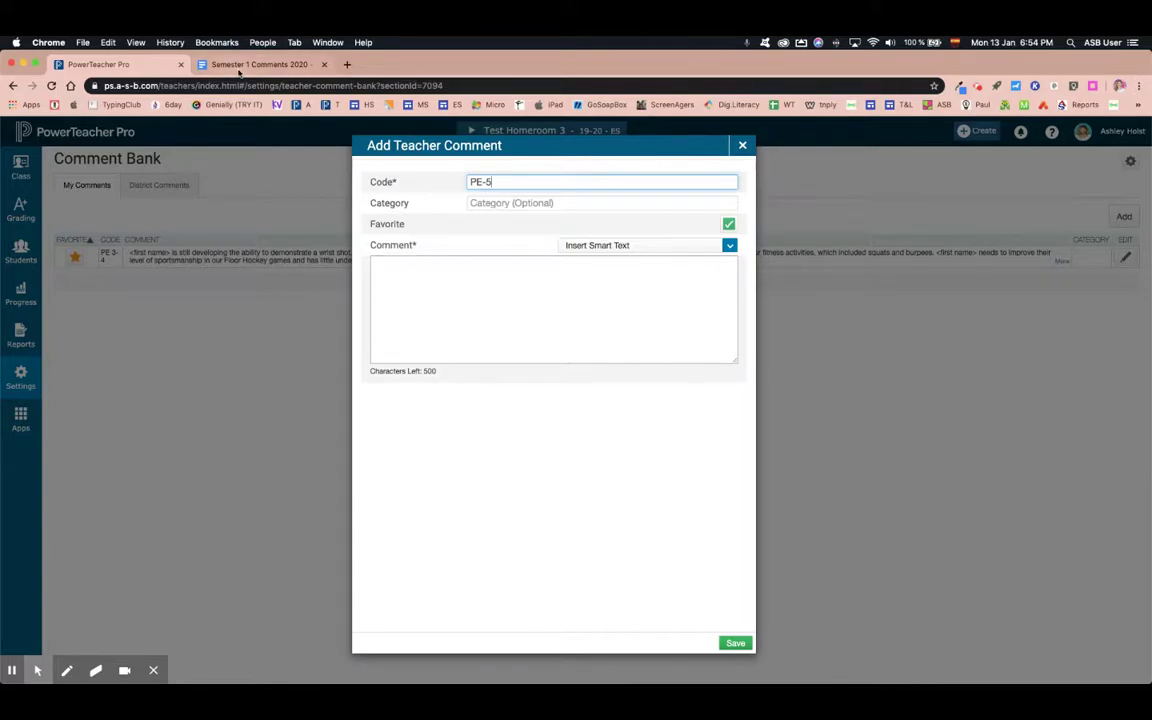
click(239, 66)
click(397, 384)
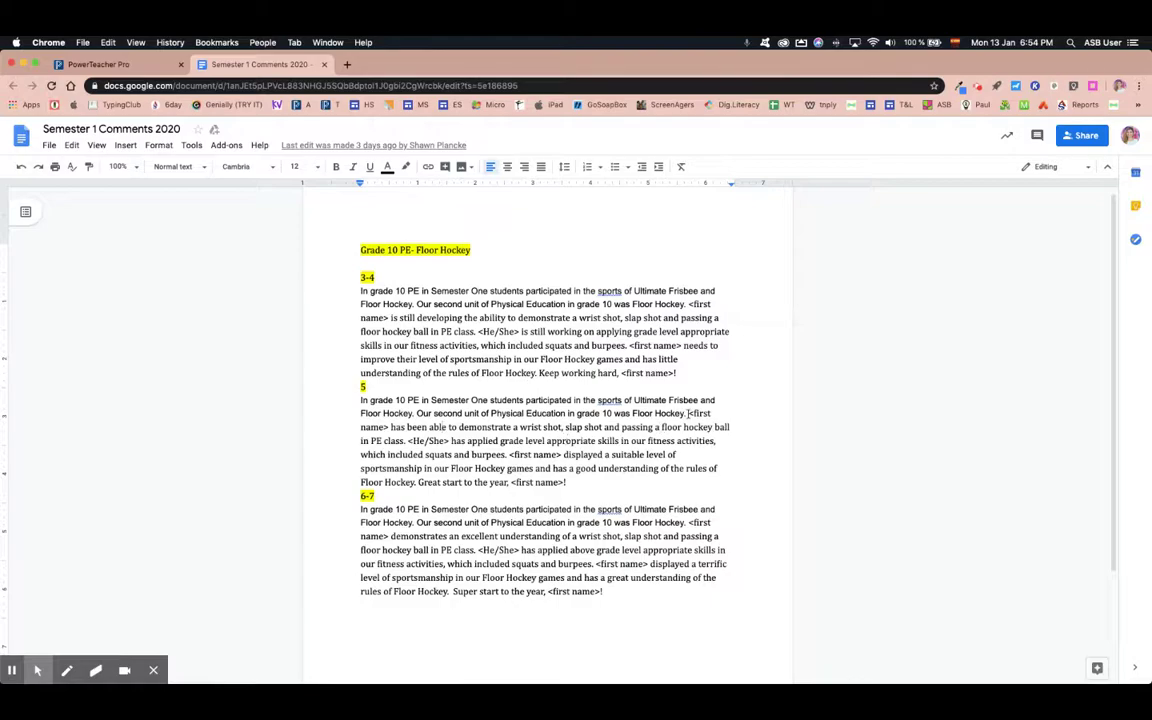
drag(688, 413, 617, 488)
key(super+c)
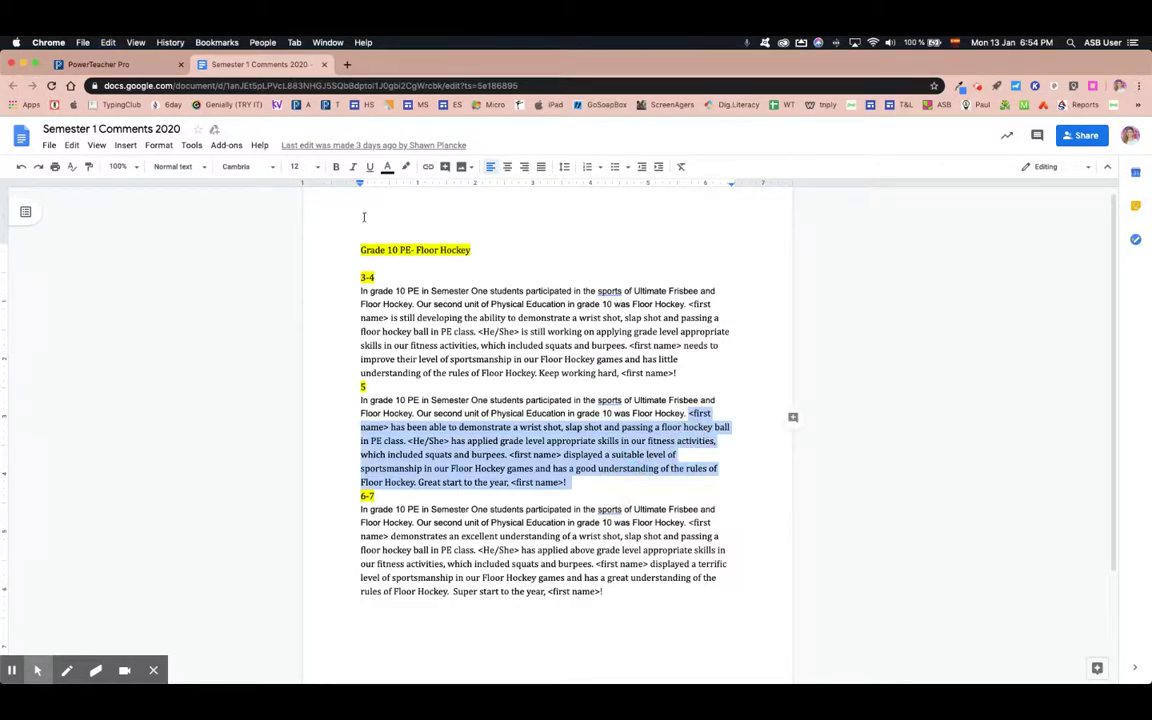
Step: Paste the level 5 text ending 'Great start to the year, <first name>!' and save PE-5
click(103, 65)
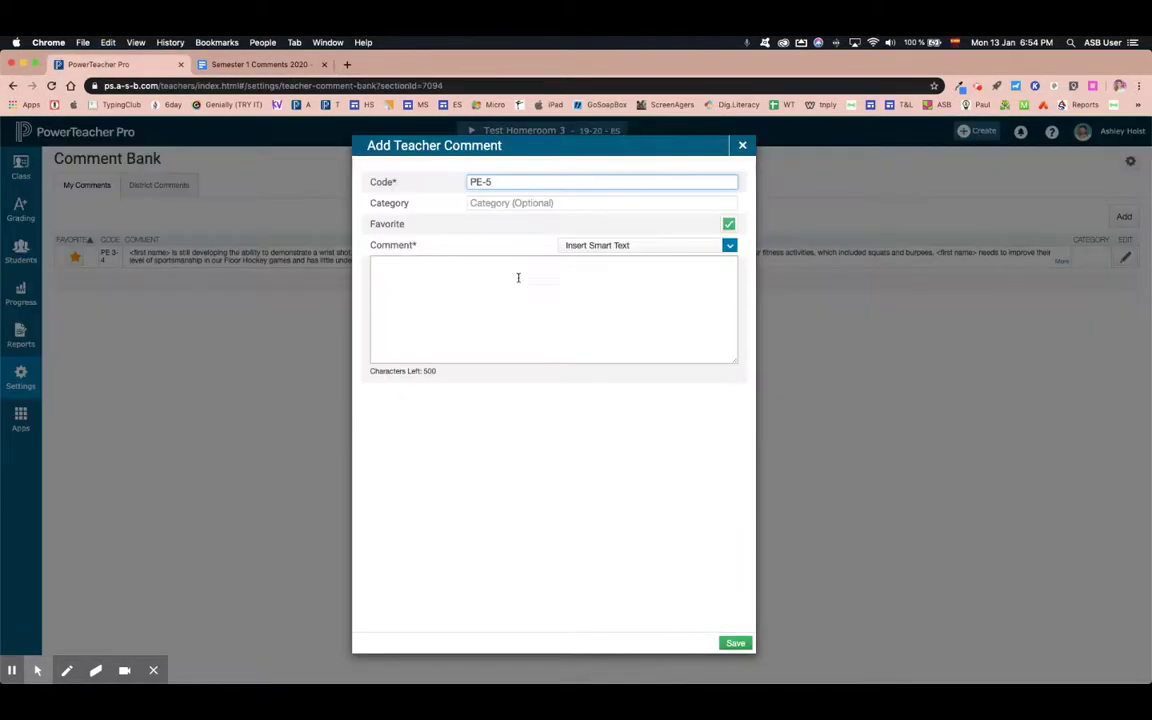
click(508, 287)
key(super+v)
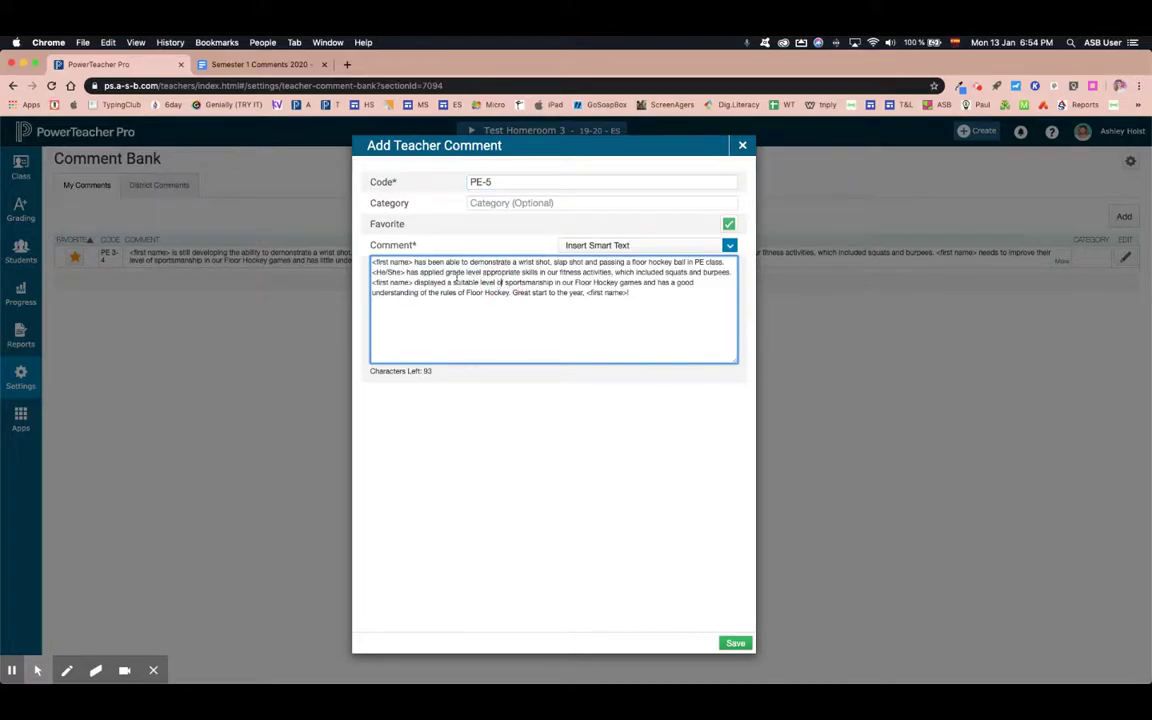
drag(412, 262, 374, 262)
click(732, 642)
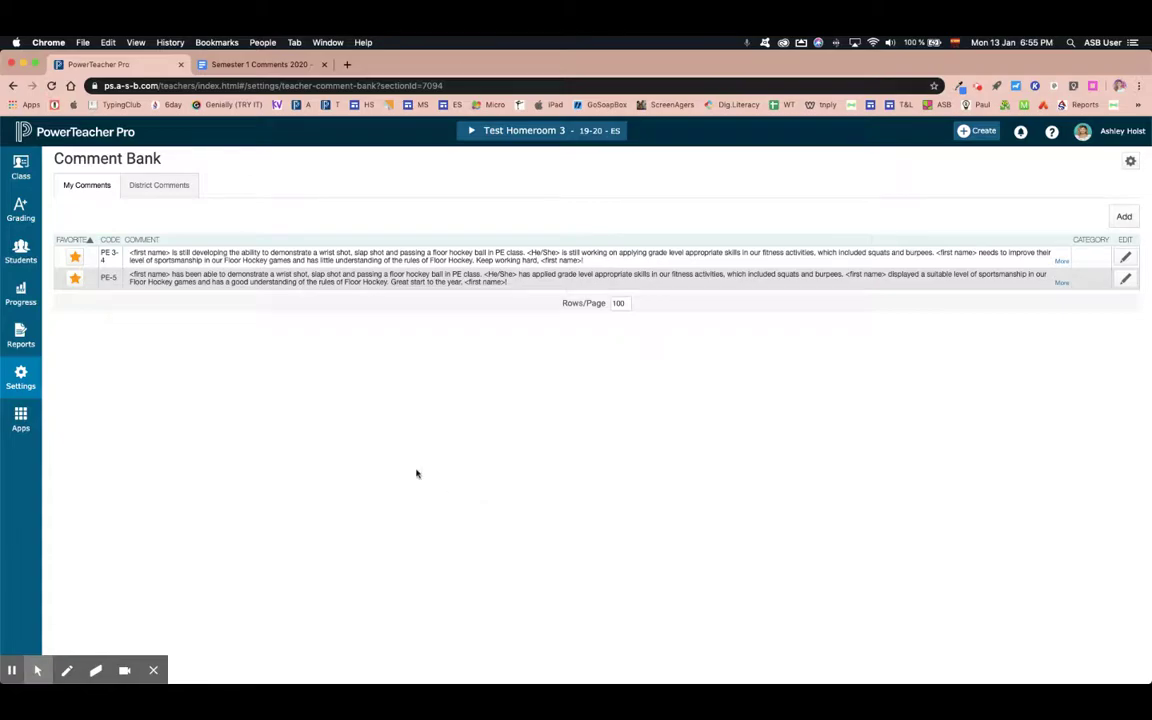
Step: Open Grading > Standards for Test Homeroom 3 and set the term to S1
click(21, 210)
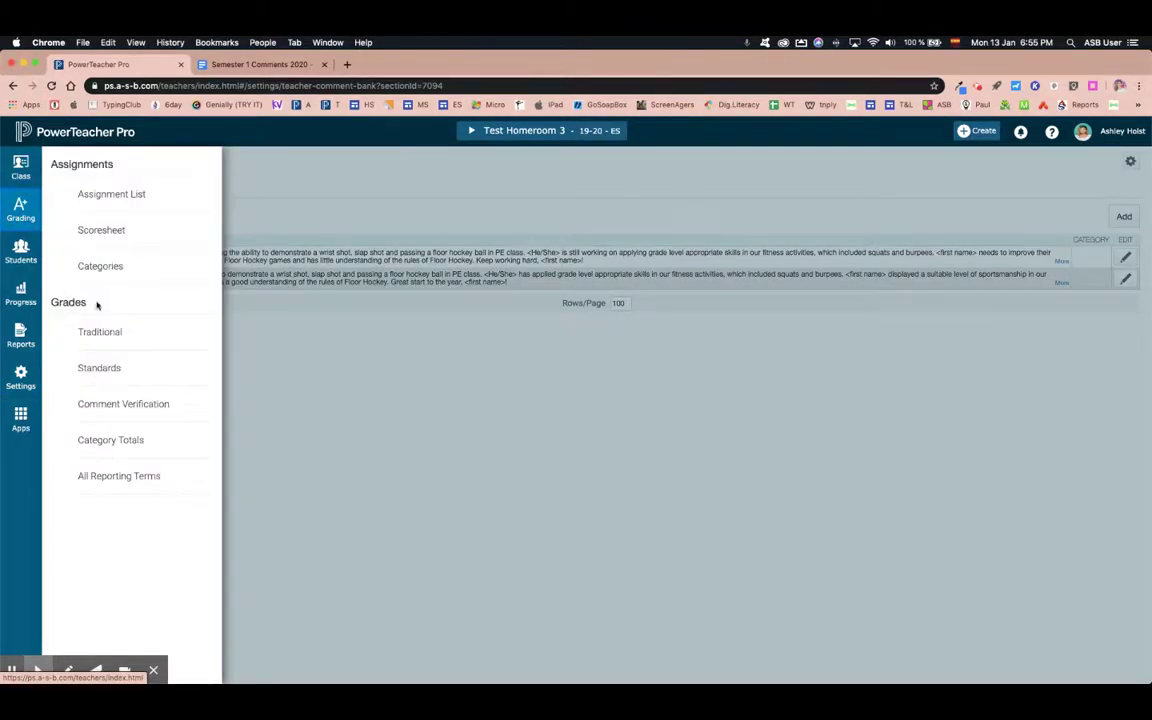
click(124, 368)
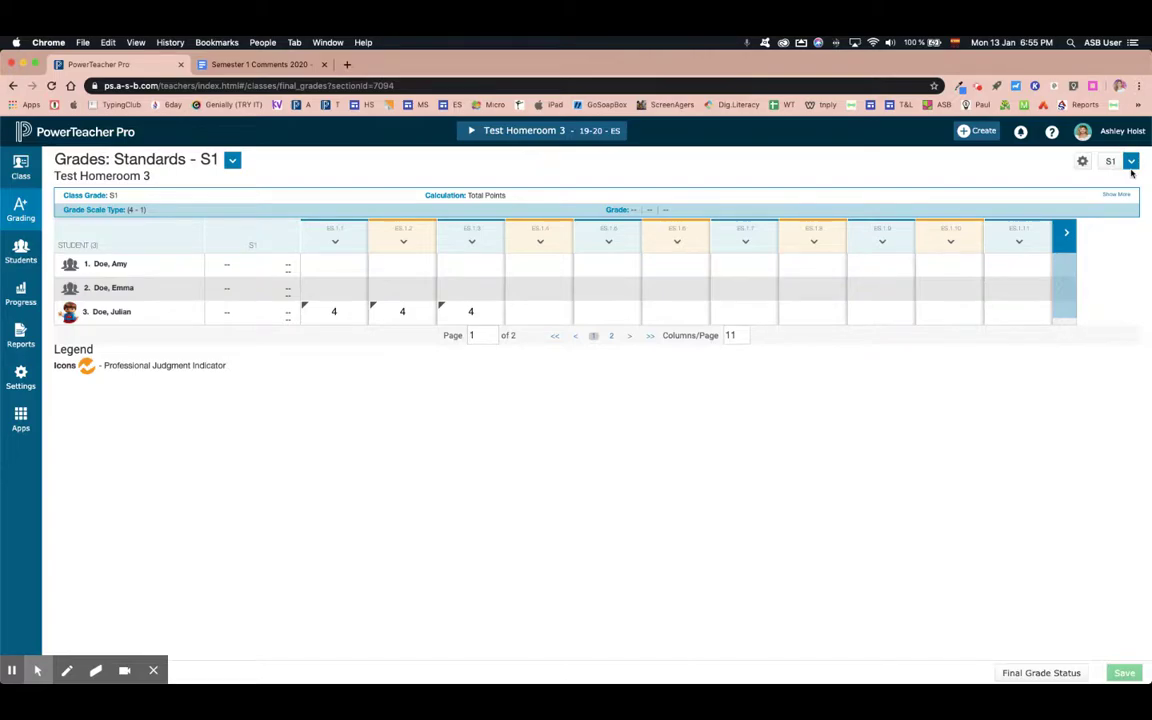
click(1131, 162)
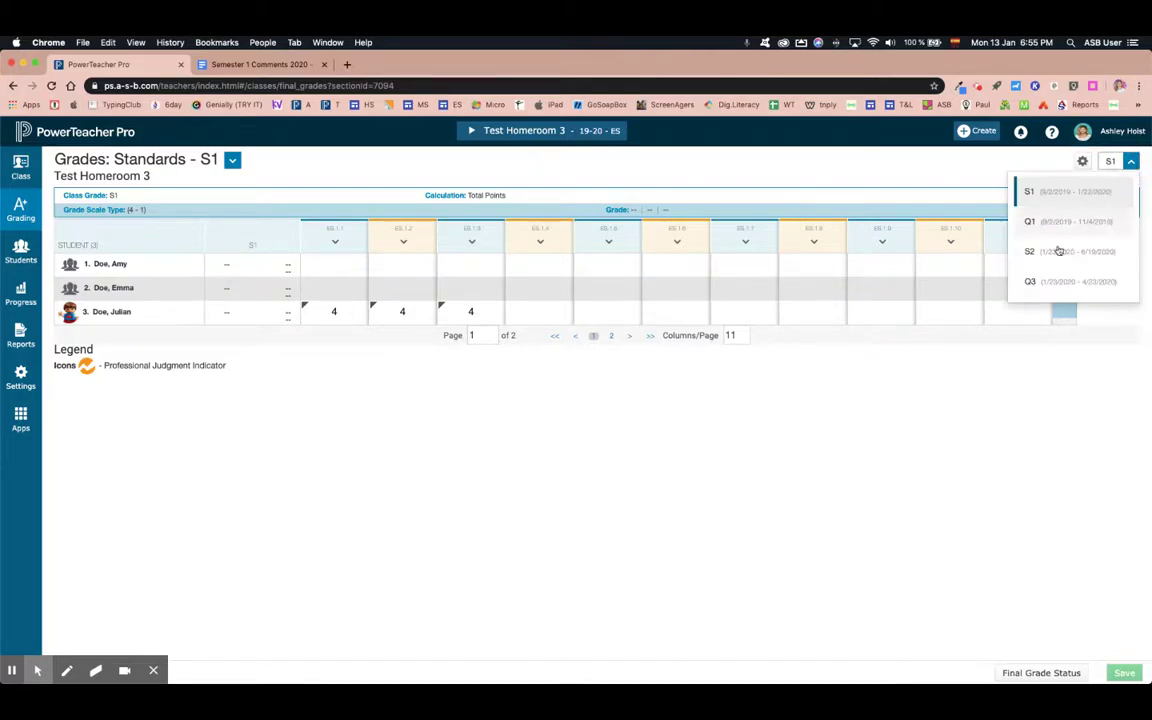
click(1060, 222)
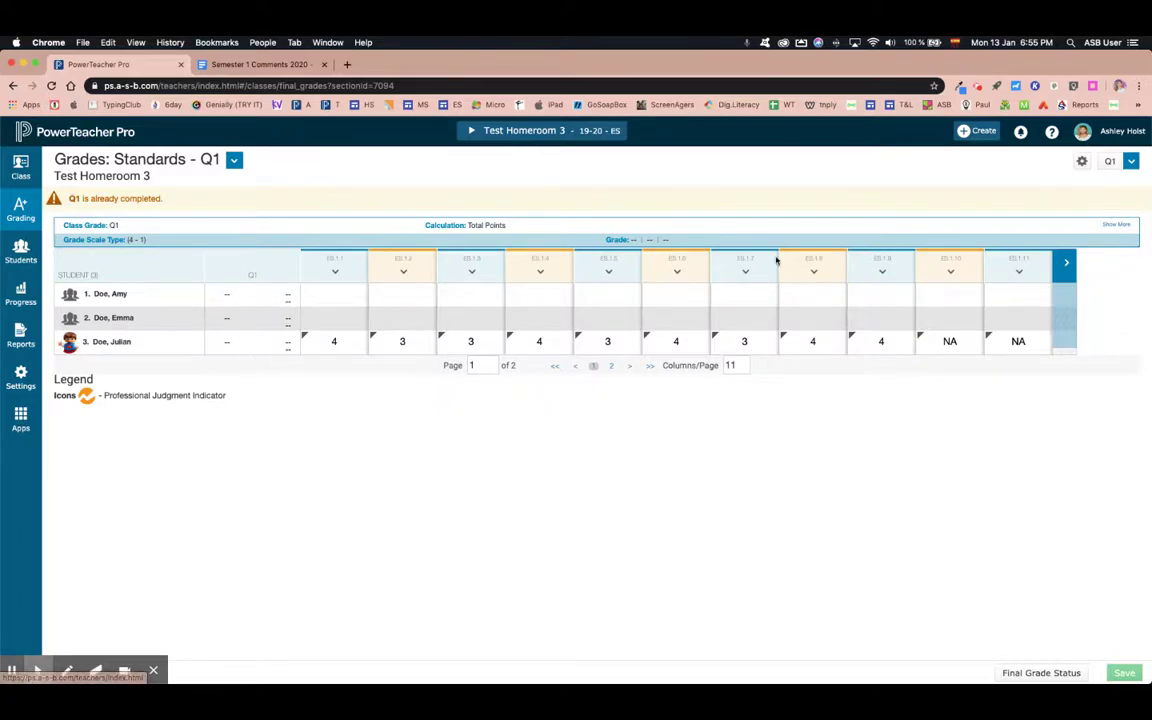
click(1131, 161)
click(1045, 188)
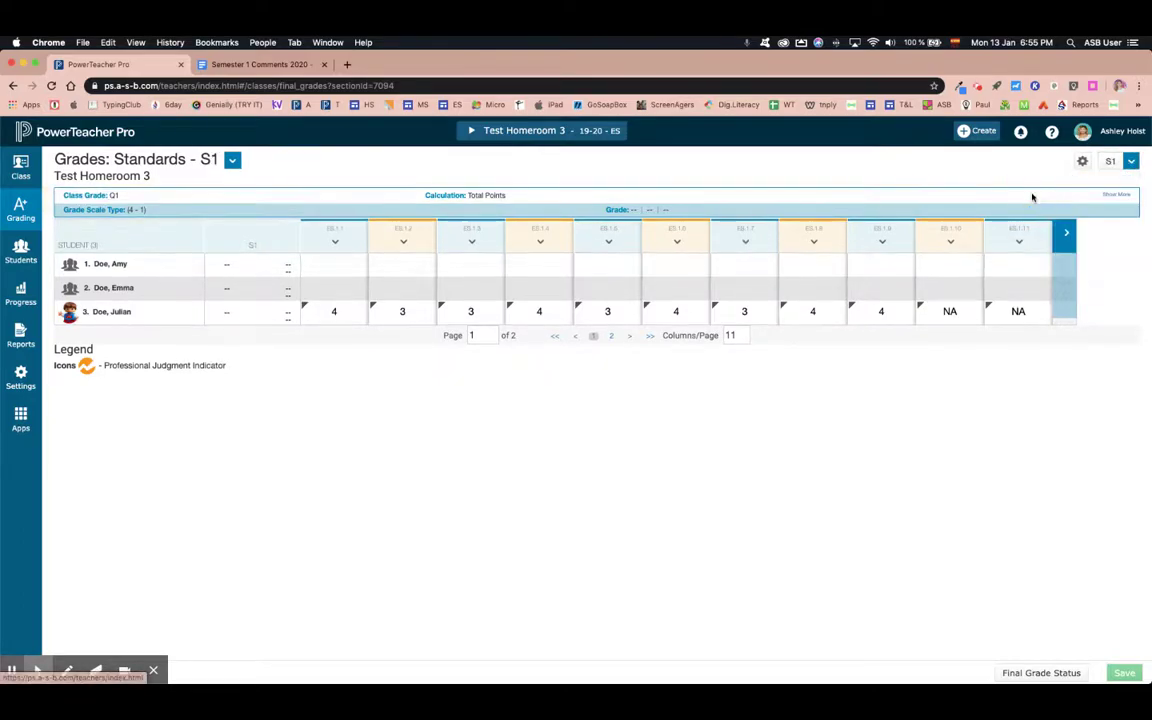
Step: Open the first student's S1 grade comment panel and switch its comment bank to My Comments
click(236, 264)
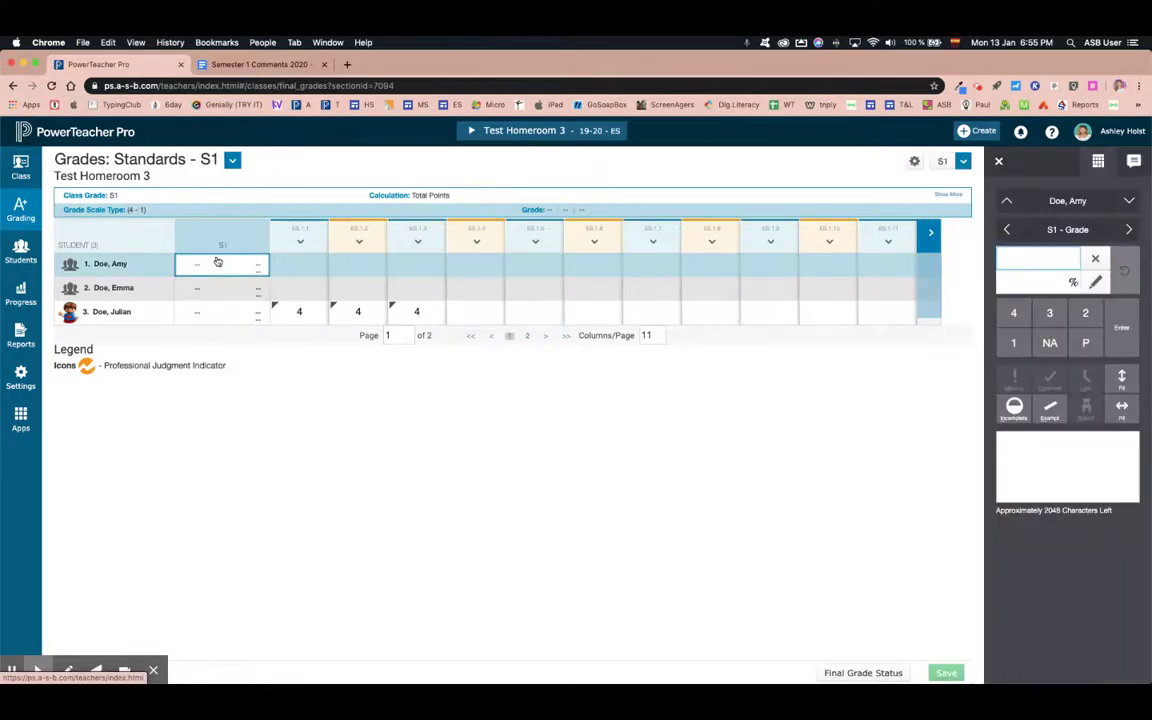
click(1021, 448)
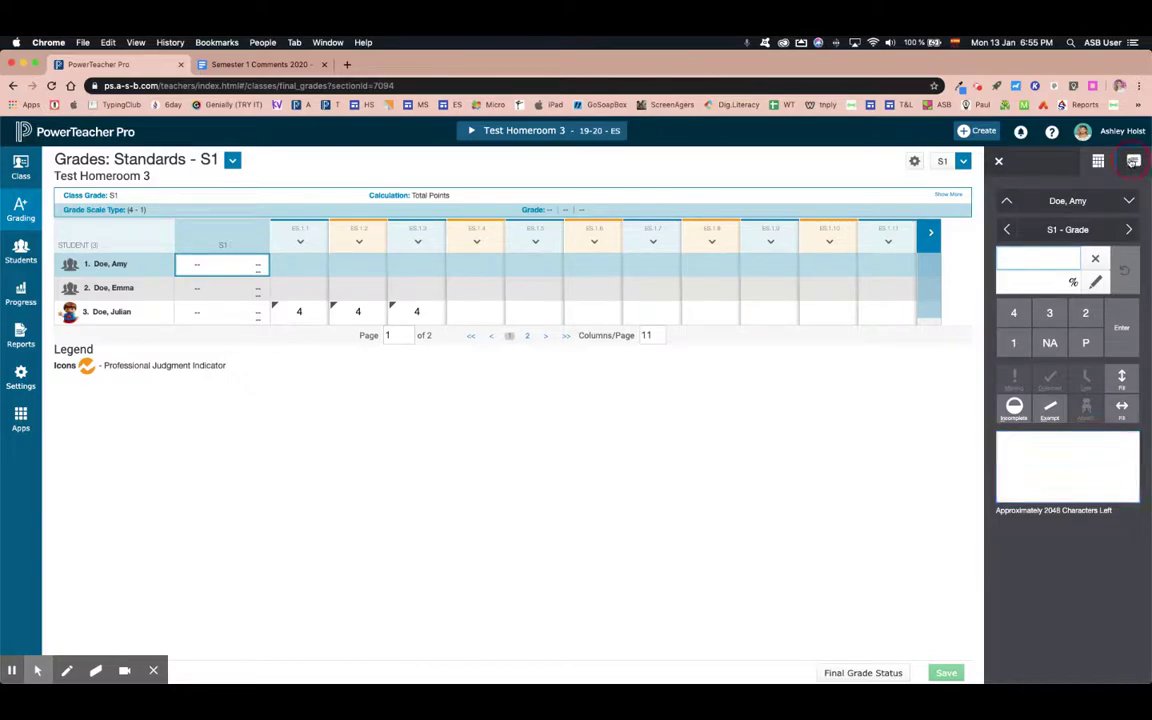
click(1134, 160)
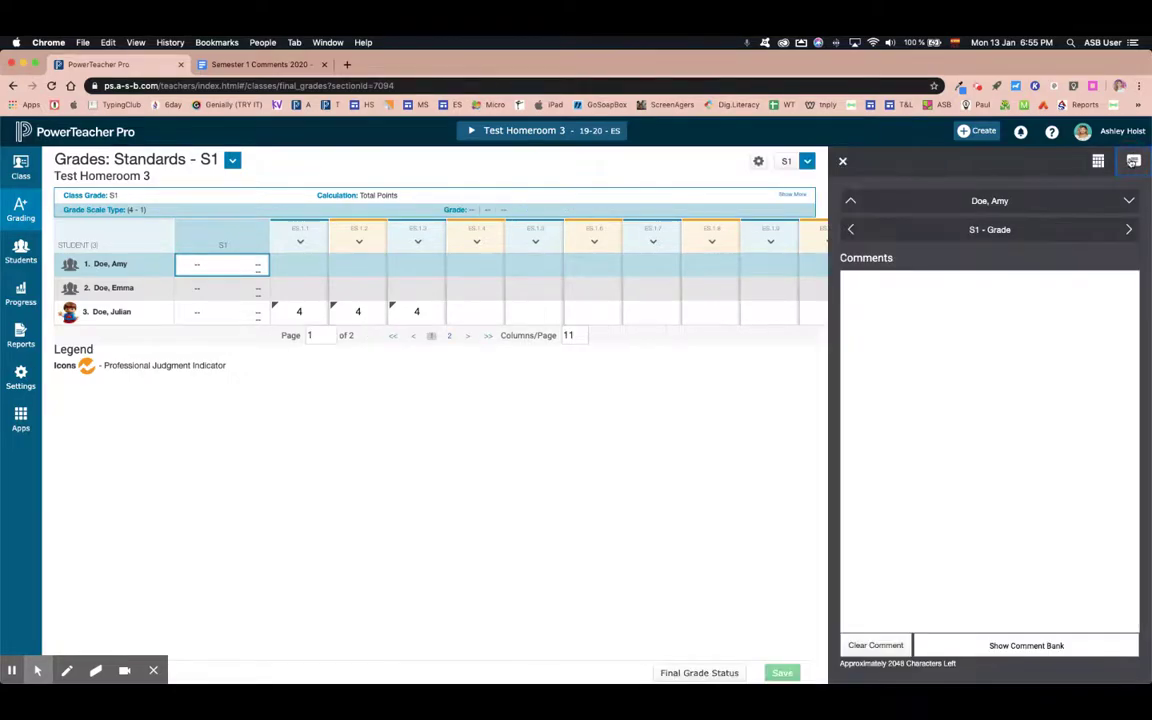
click(1021, 640)
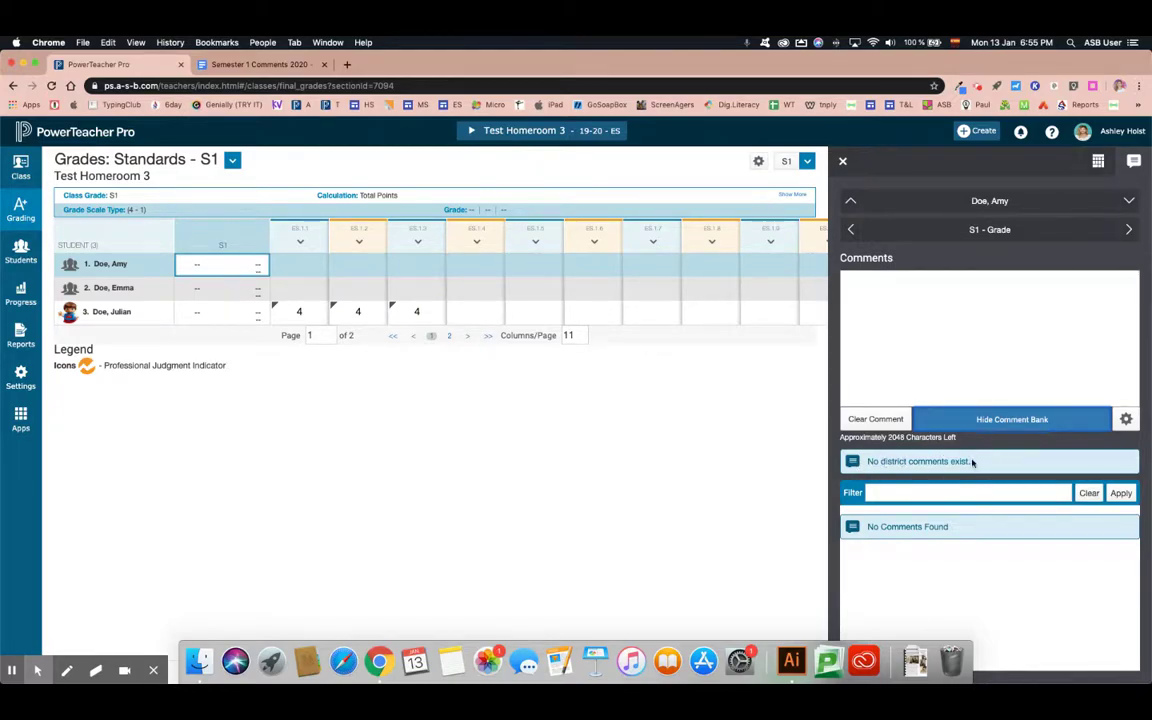
drag(970, 461, 866, 461)
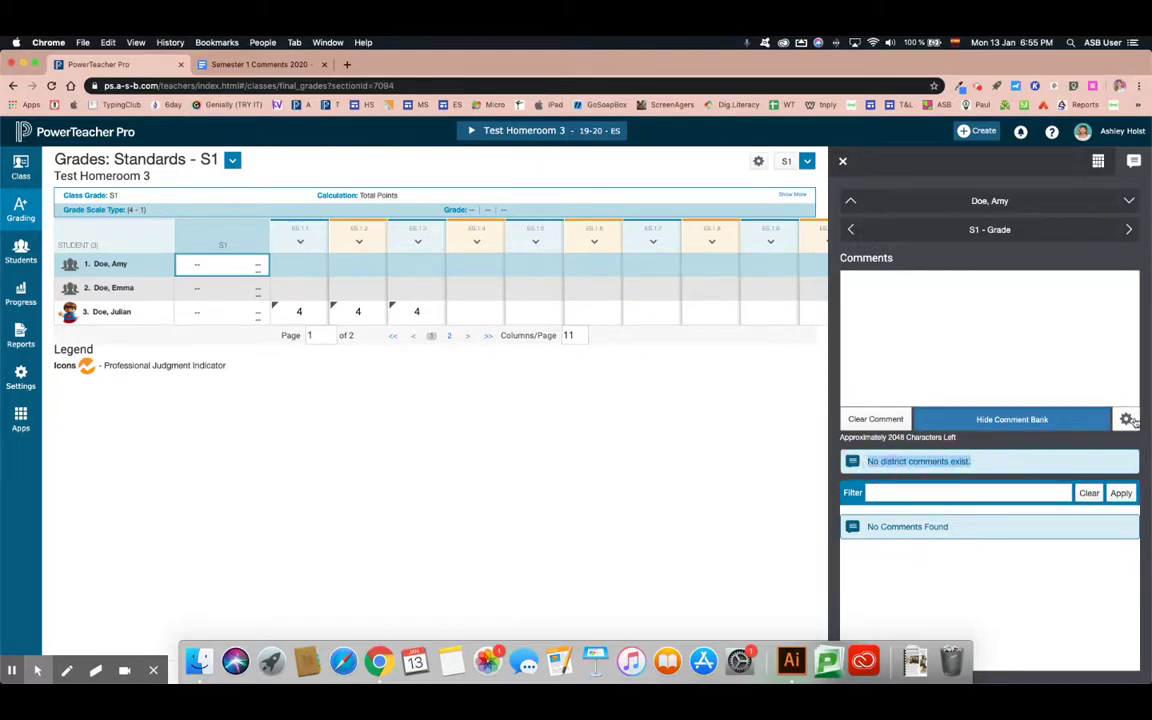
click(1127, 420)
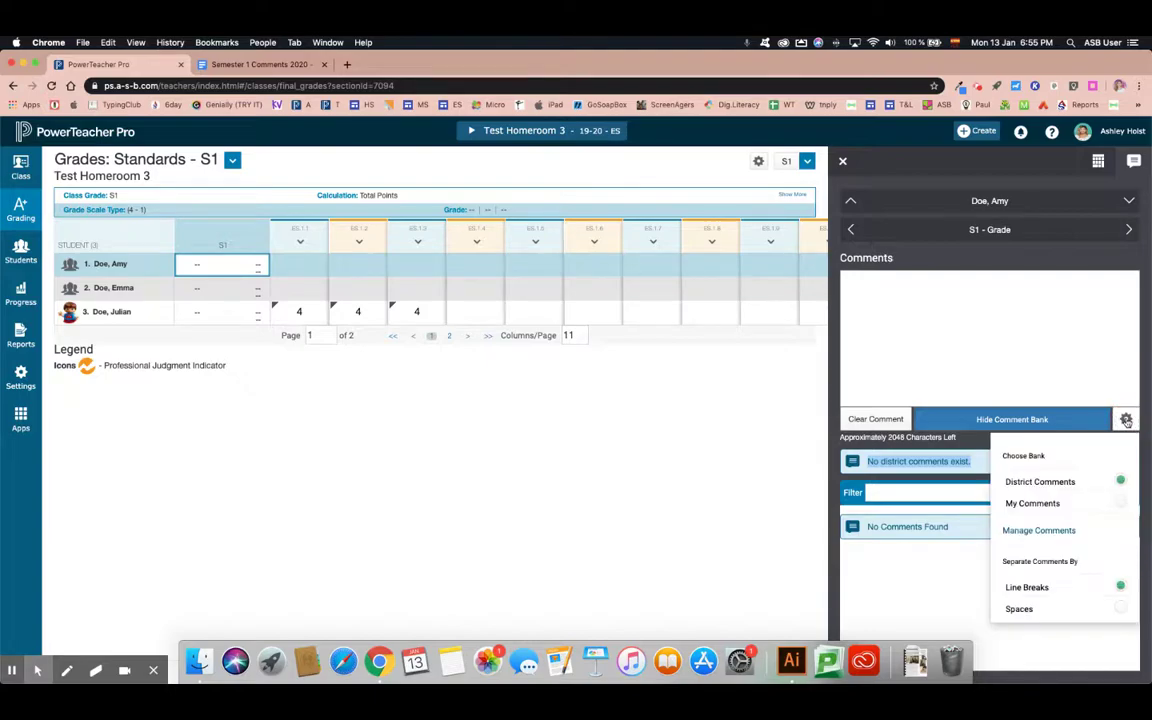
click(1118, 502)
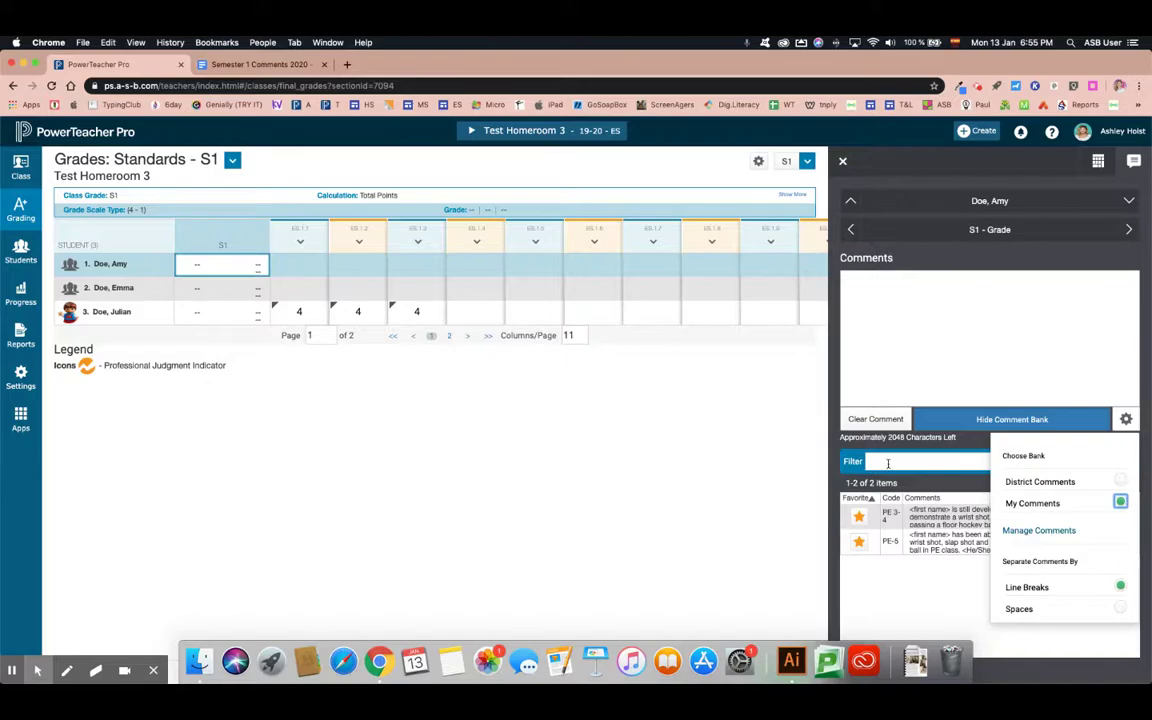
Step: Insert the PE 3-4 bank comment into the first student's S1 comment as a trial
click(887, 463)
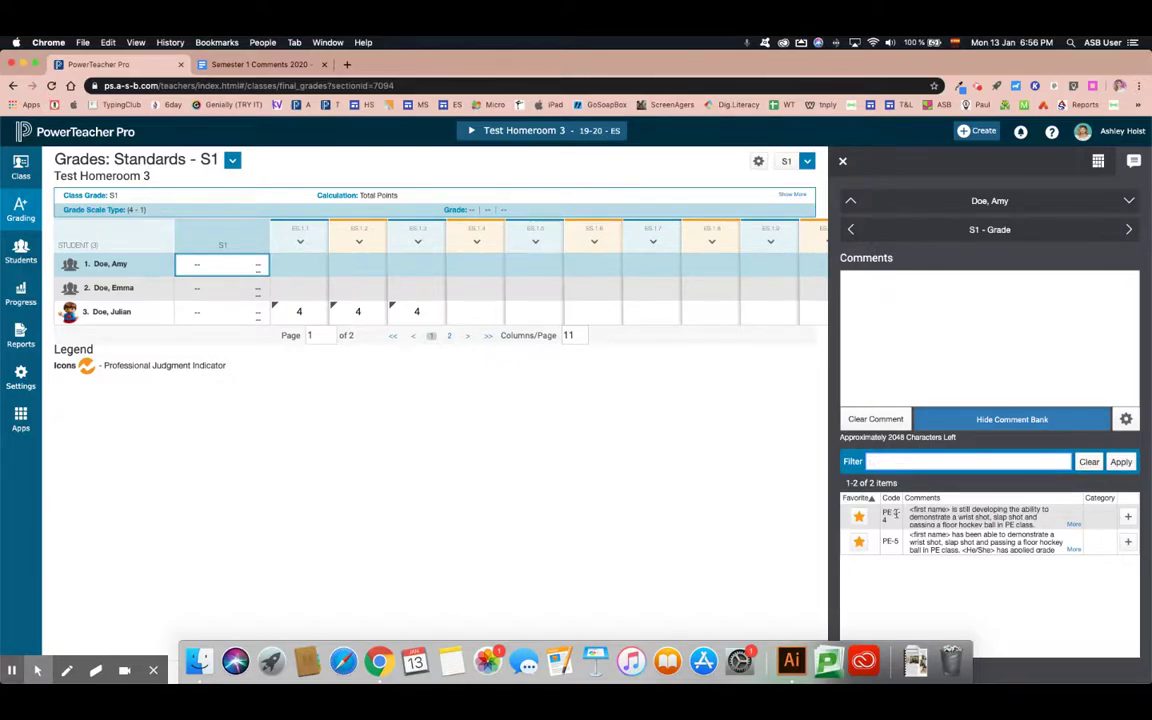
click(1127, 516)
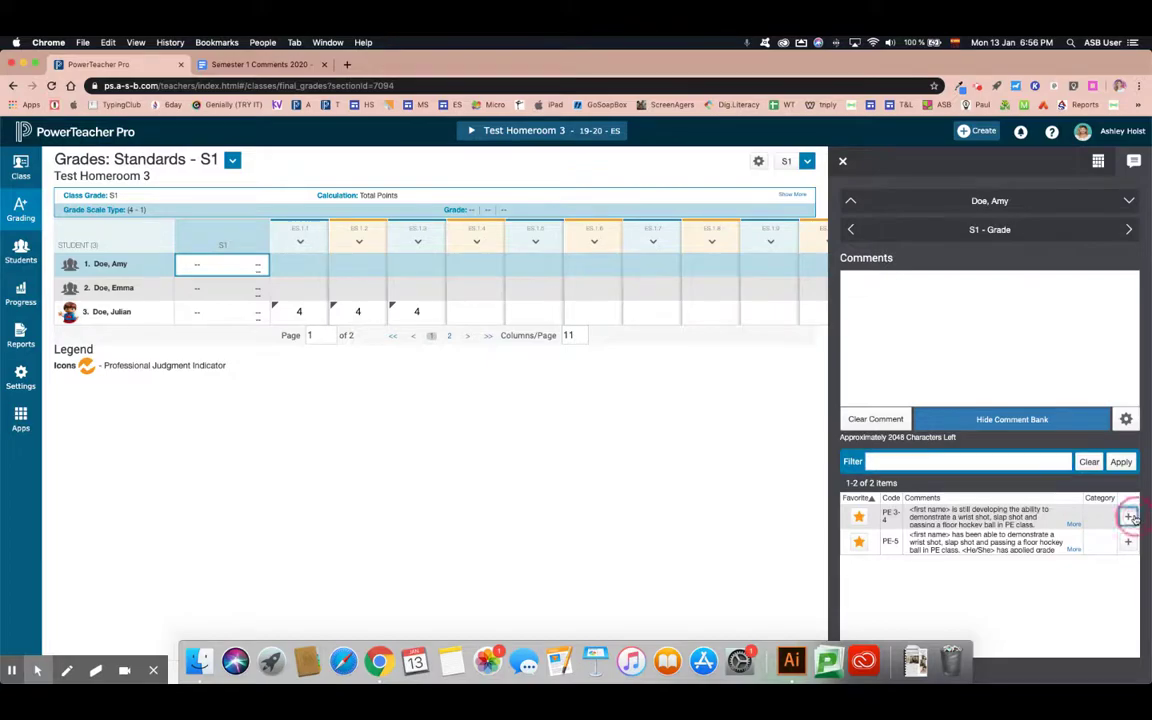
double_click(846, 277)
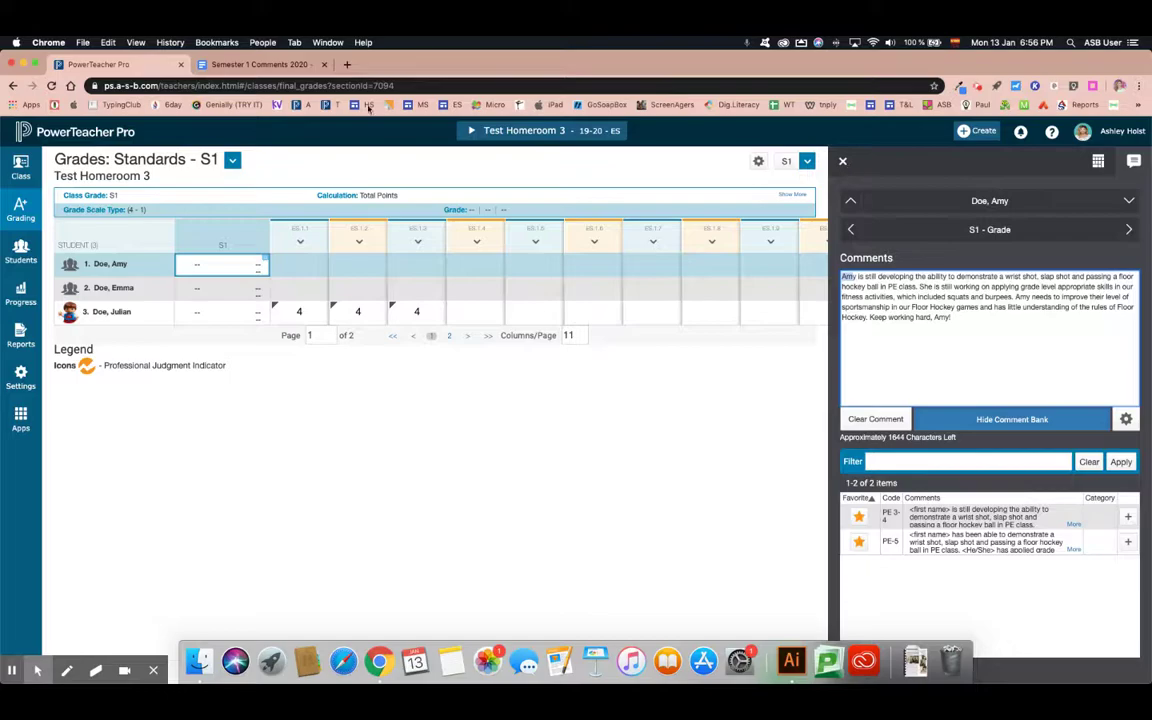
click(843, 162)
Step: Clear all text from the first student's S1 grade comment
click(230, 264)
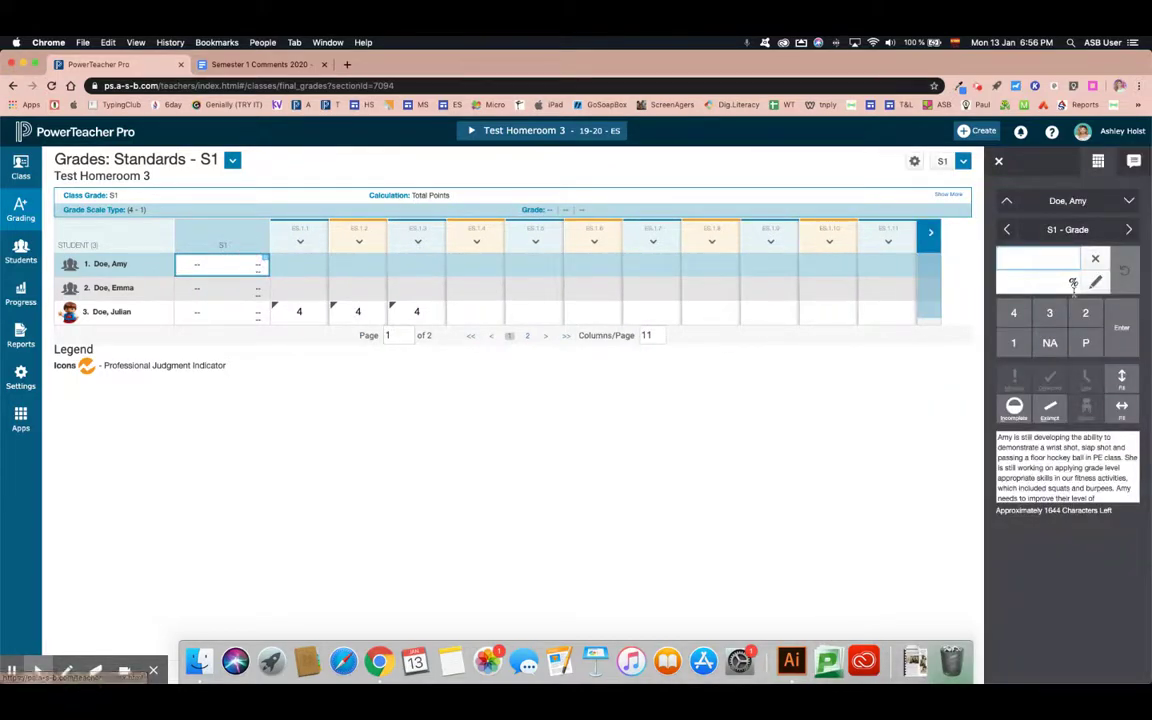
click(1063, 477)
key(super+a)
key(BackSpace)
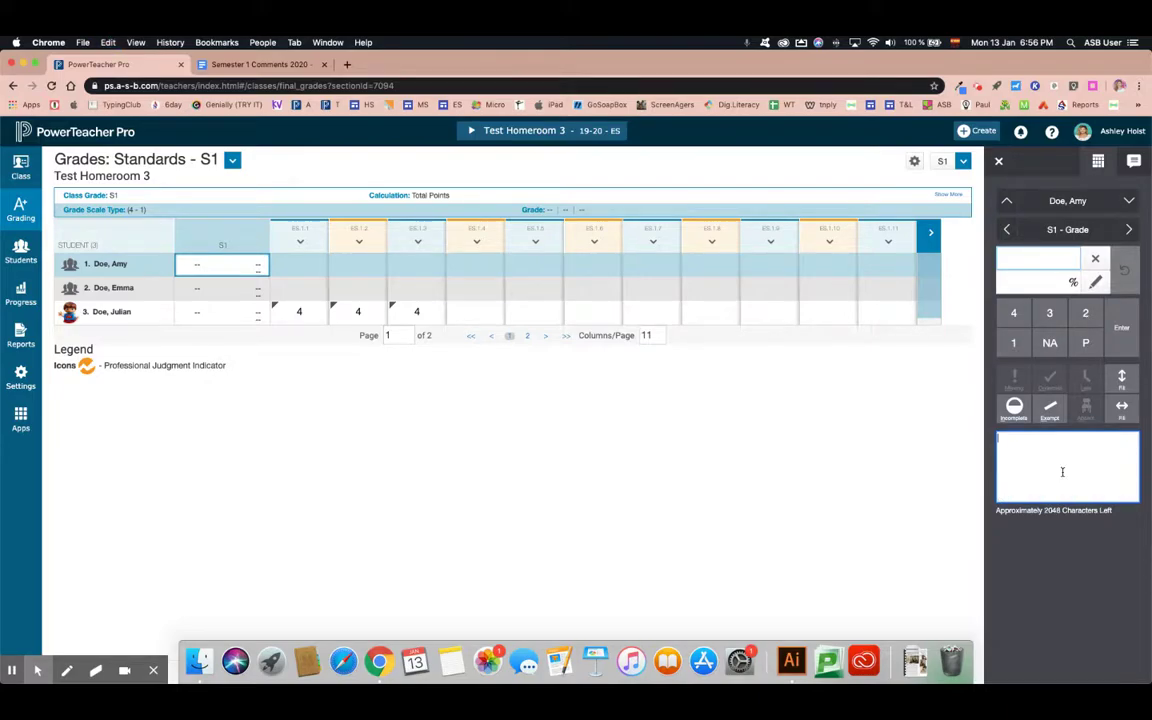
Step: Select the generic grade 10 PE intro sentences in the Semester 1 Comments 2020 document
click(240, 64)
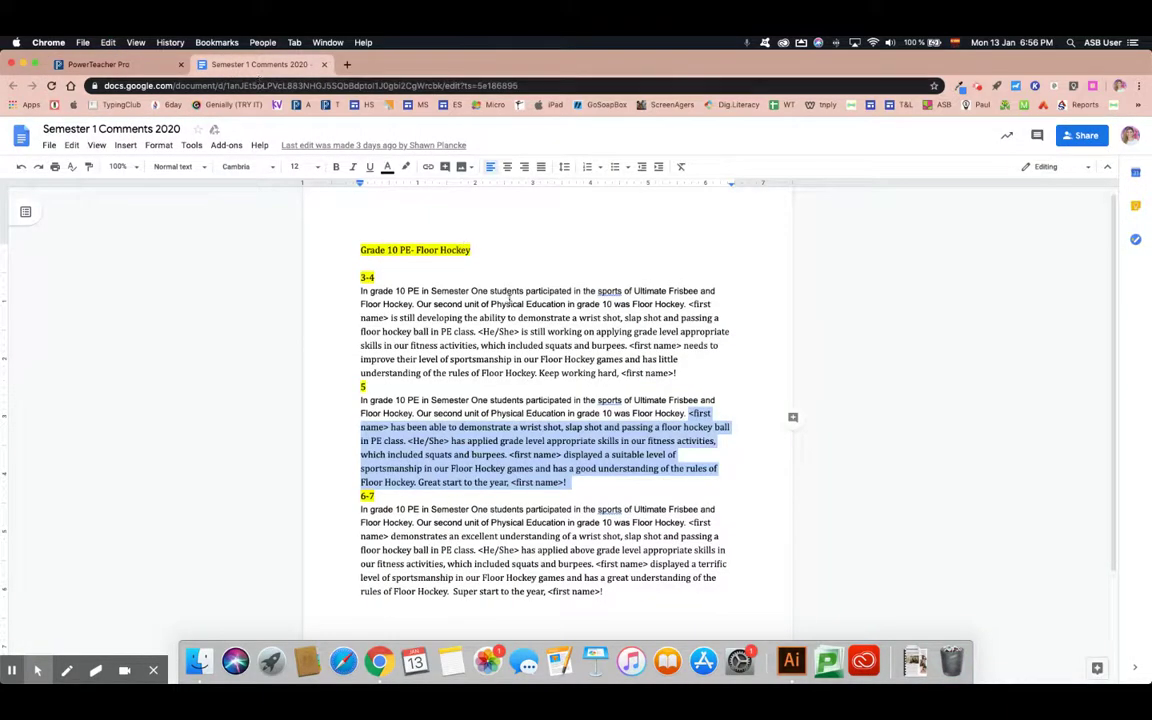
click(322, 282)
drag(358, 291, 689, 304)
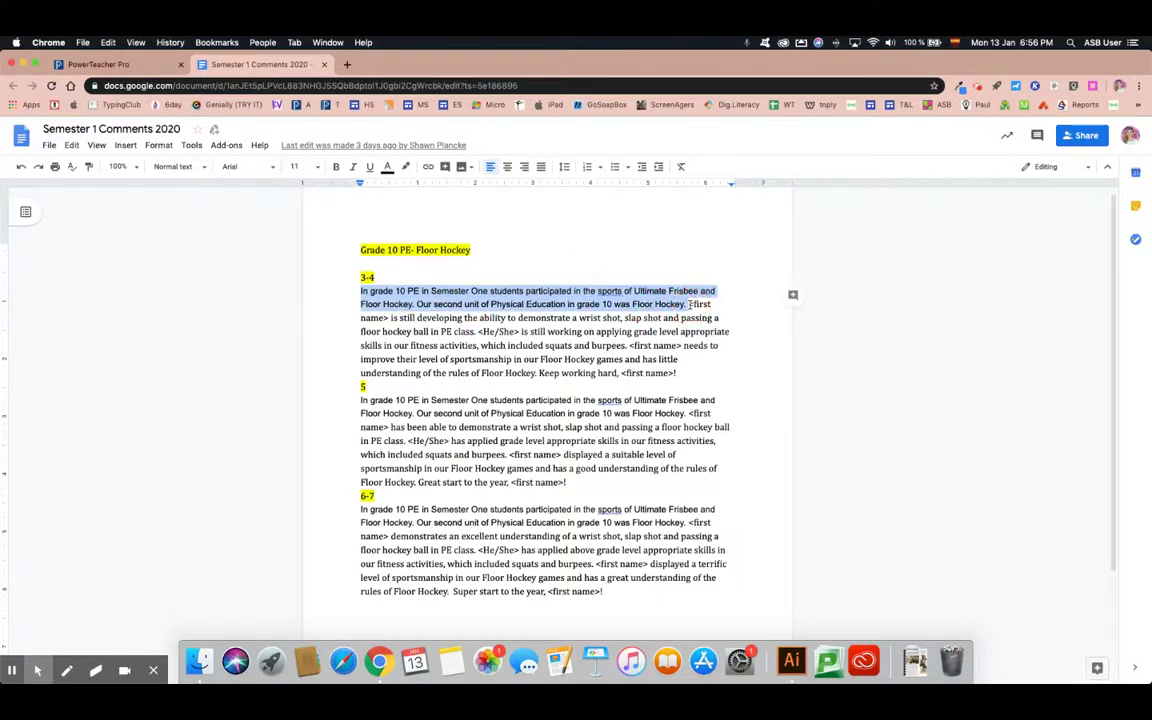
Step: Paste the intro as the first student's S1 comment and fill comments only down the column
click(155, 64)
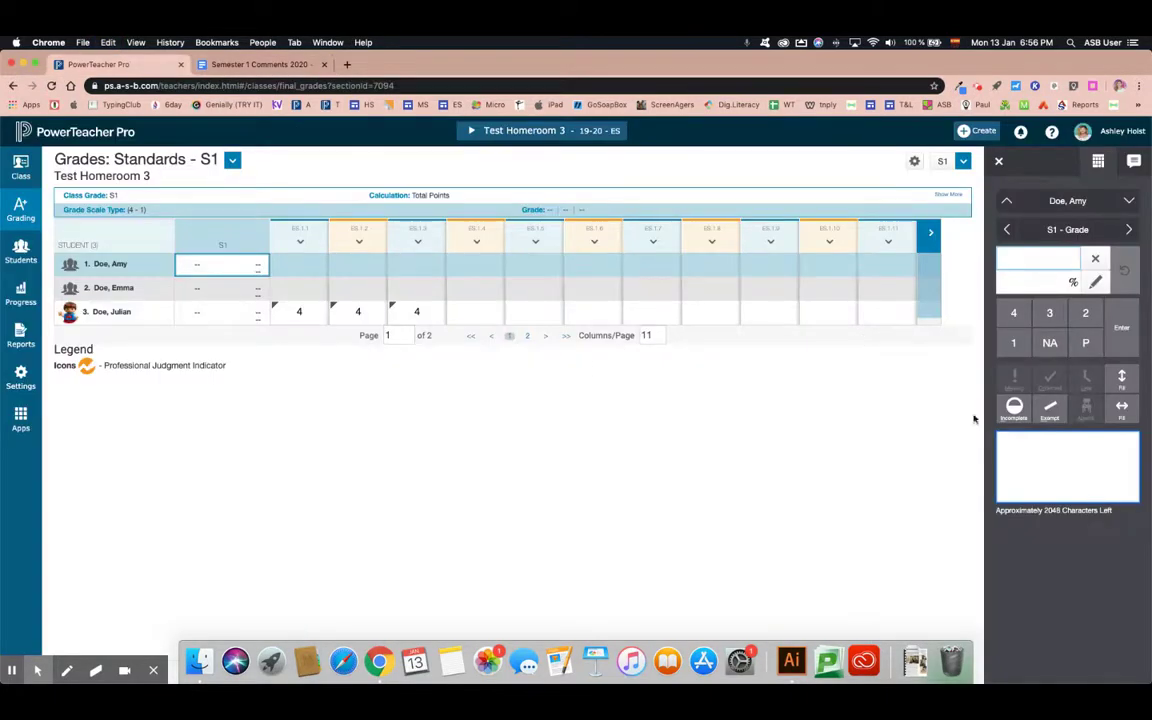
key(cmd+v)
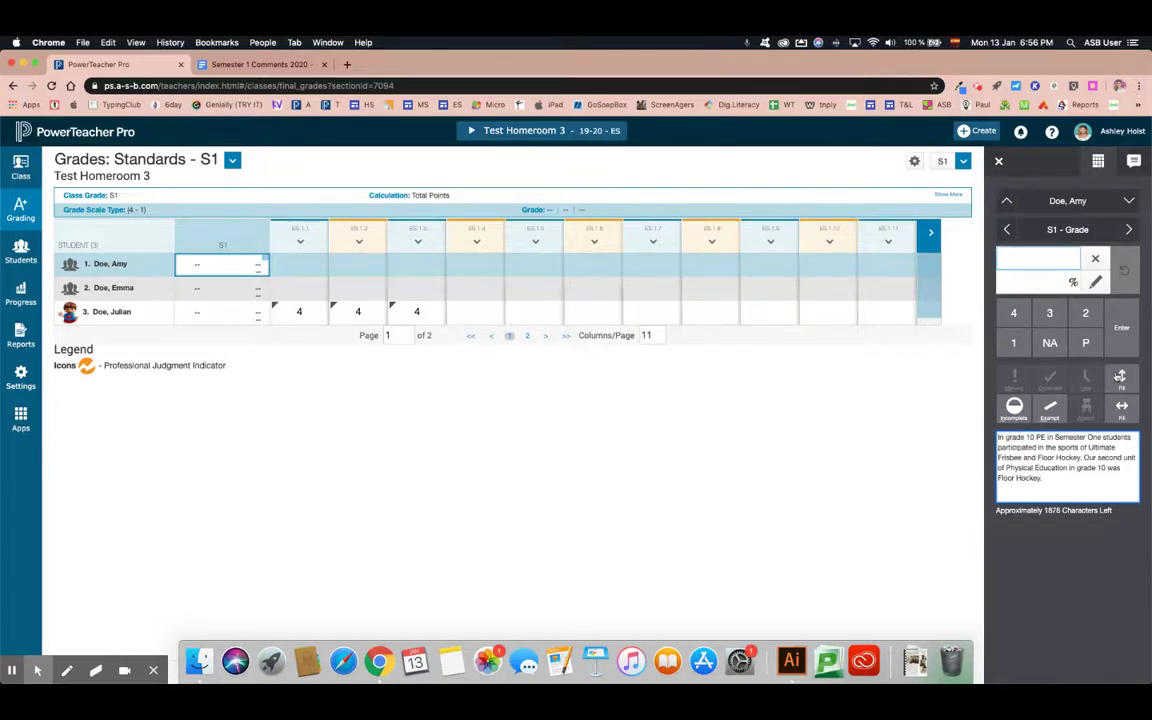
click(1122, 376)
click(1033, 447)
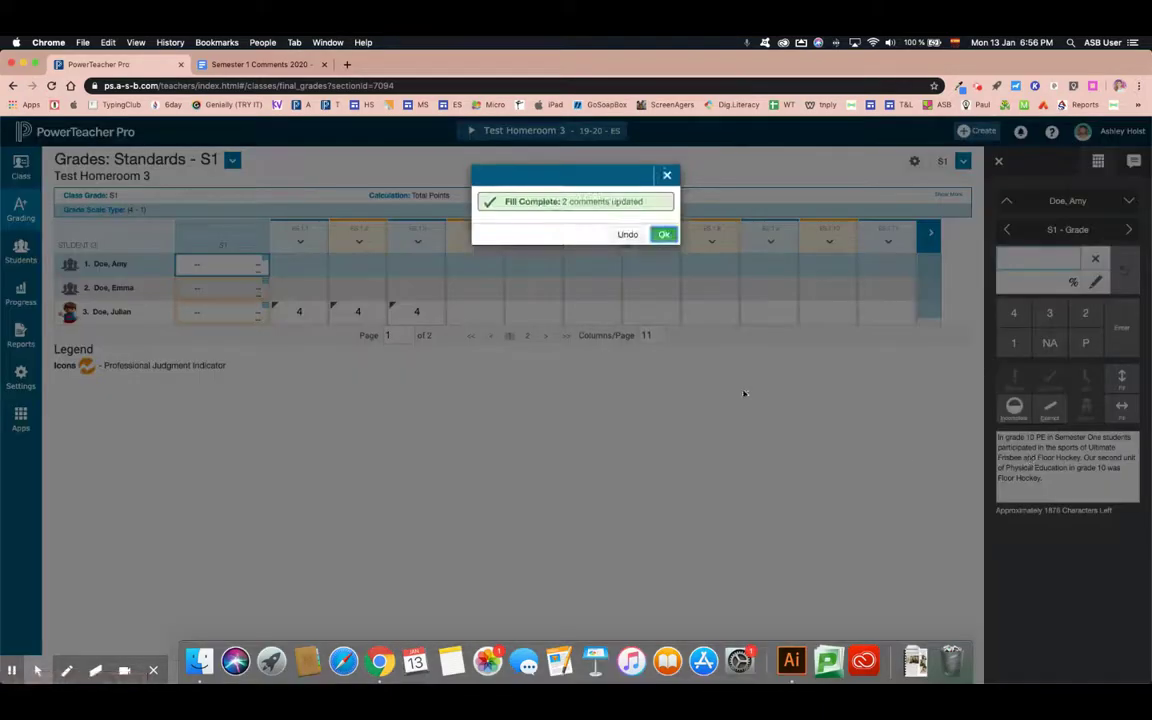
click(663, 234)
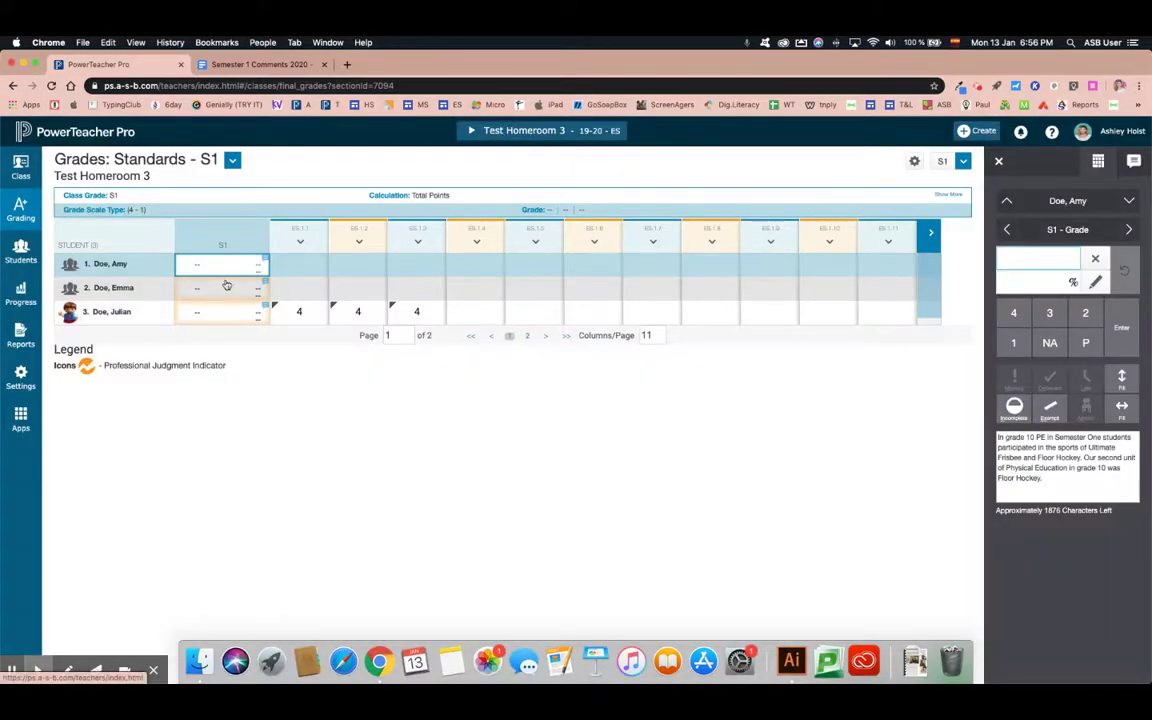
key(Down)
key(Down)
Step: Append the PE 3-4 bank comment to the second, third and first students' S1 comments
click(228, 268)
click(231, 285)
click(1052, 483)
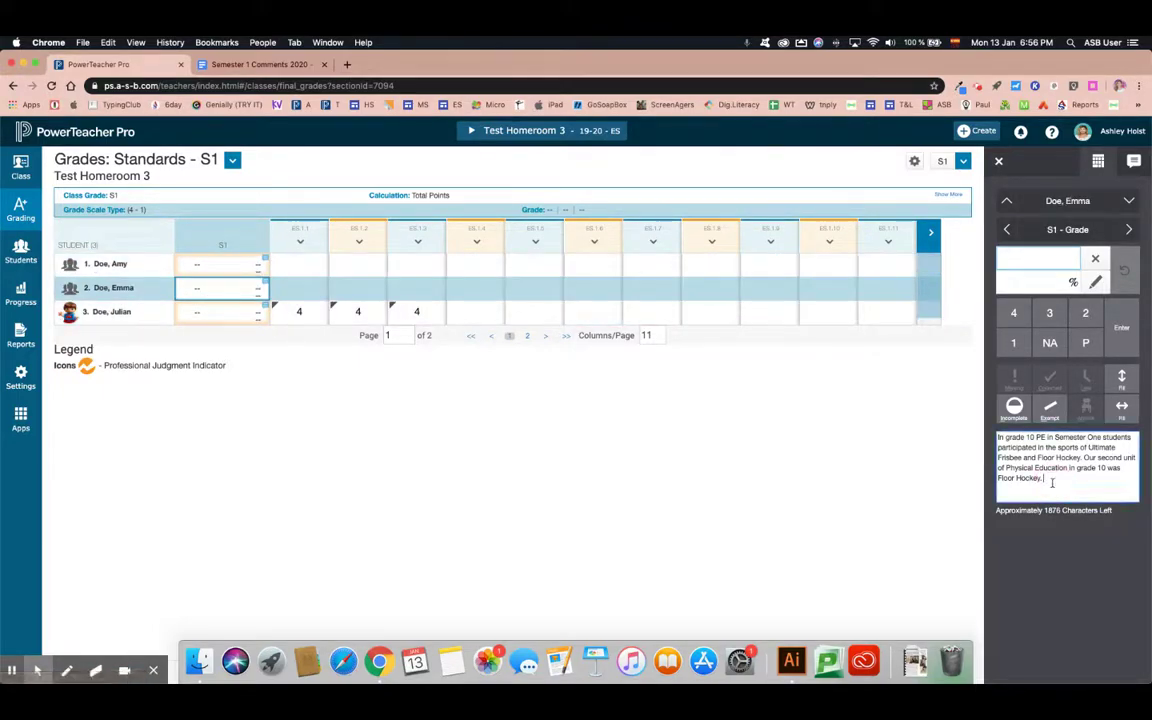
click(1135, 163)
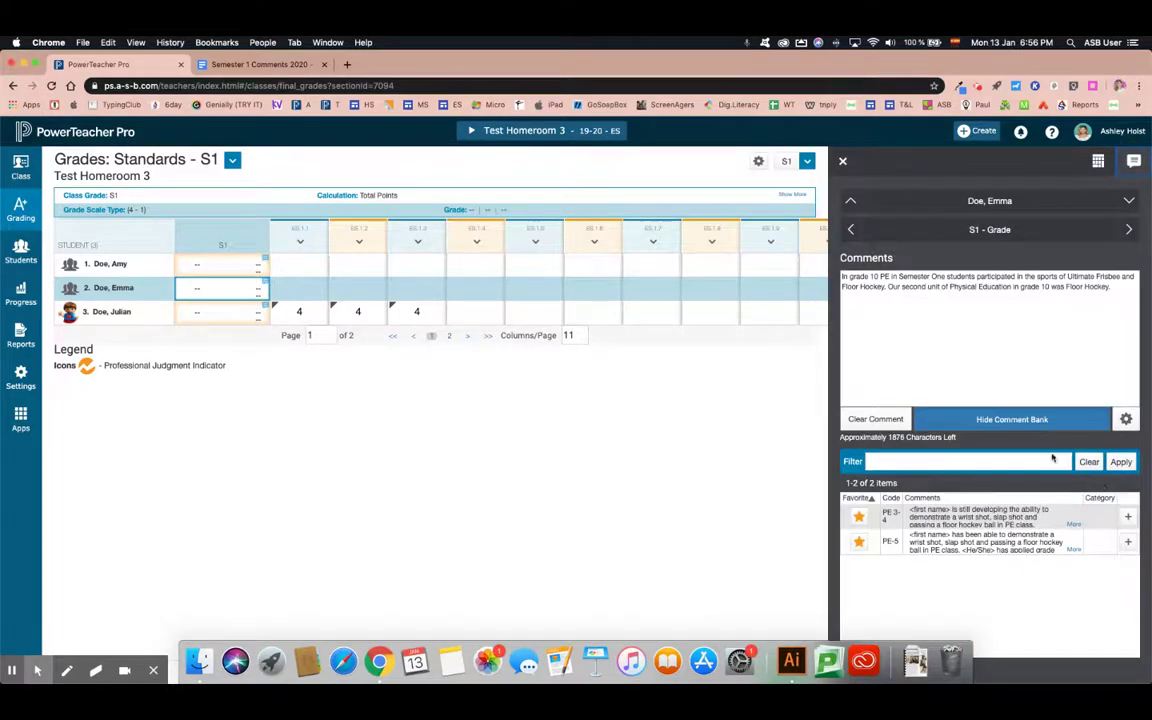
click(1128, 517)
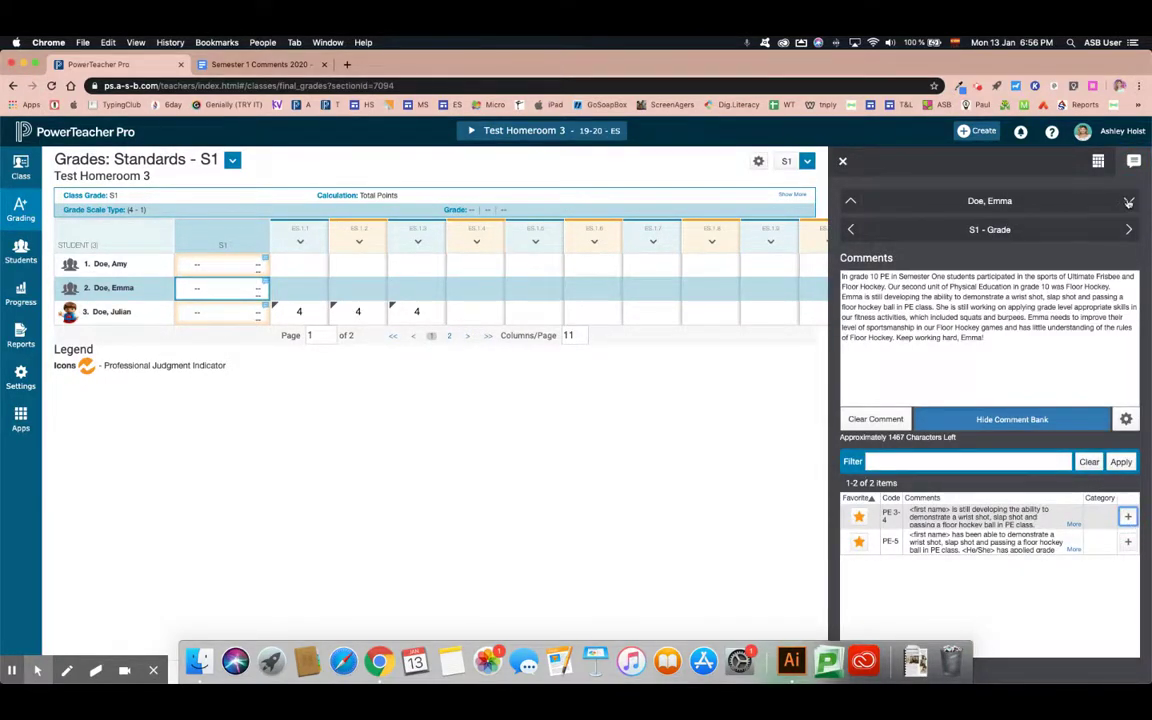
click(1129, 202)
click(1128, 517)
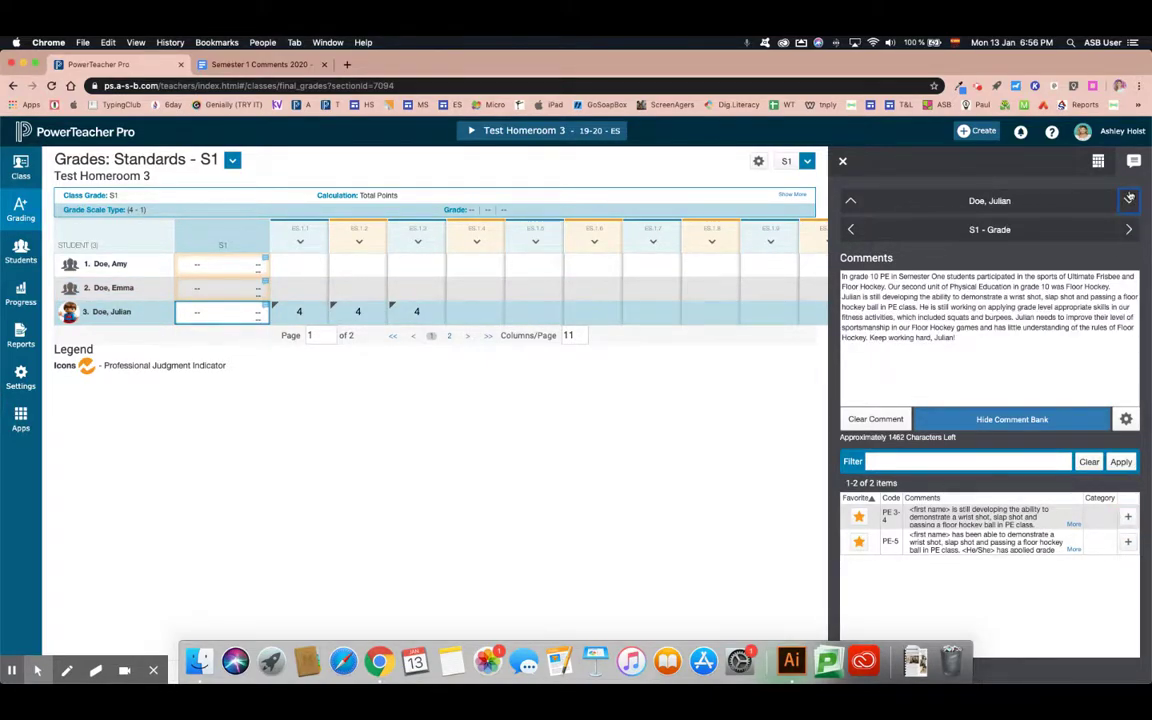
key(Up)
key(Up)
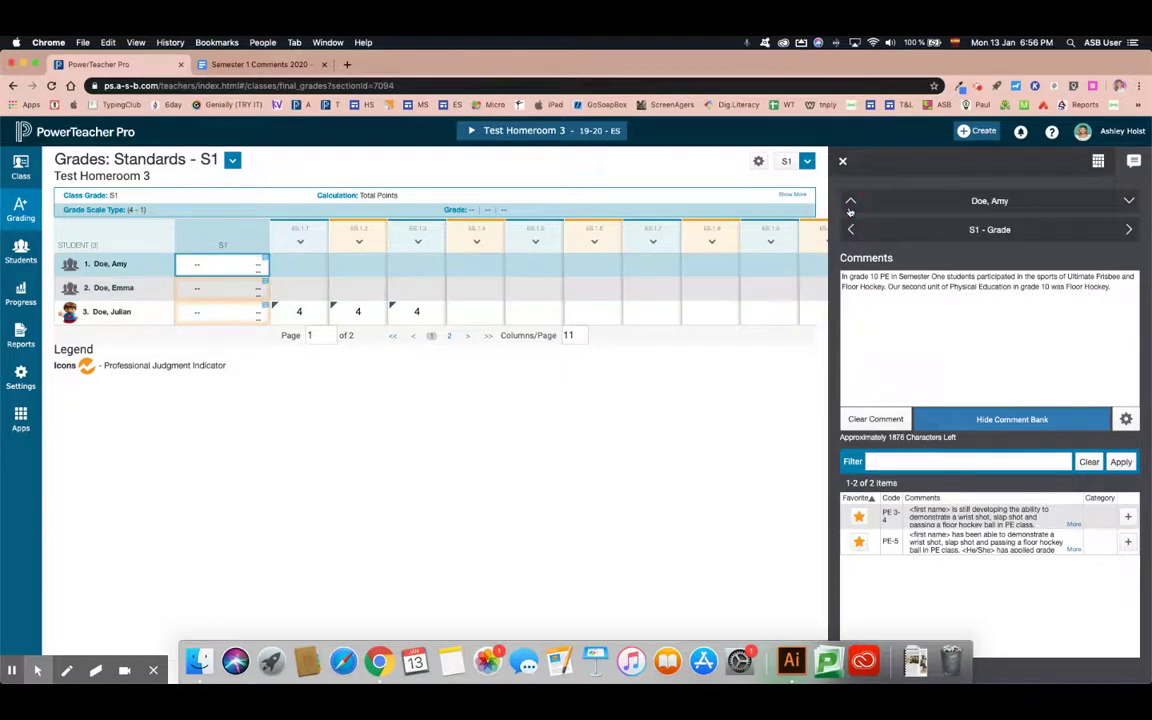
click(1128, 517)
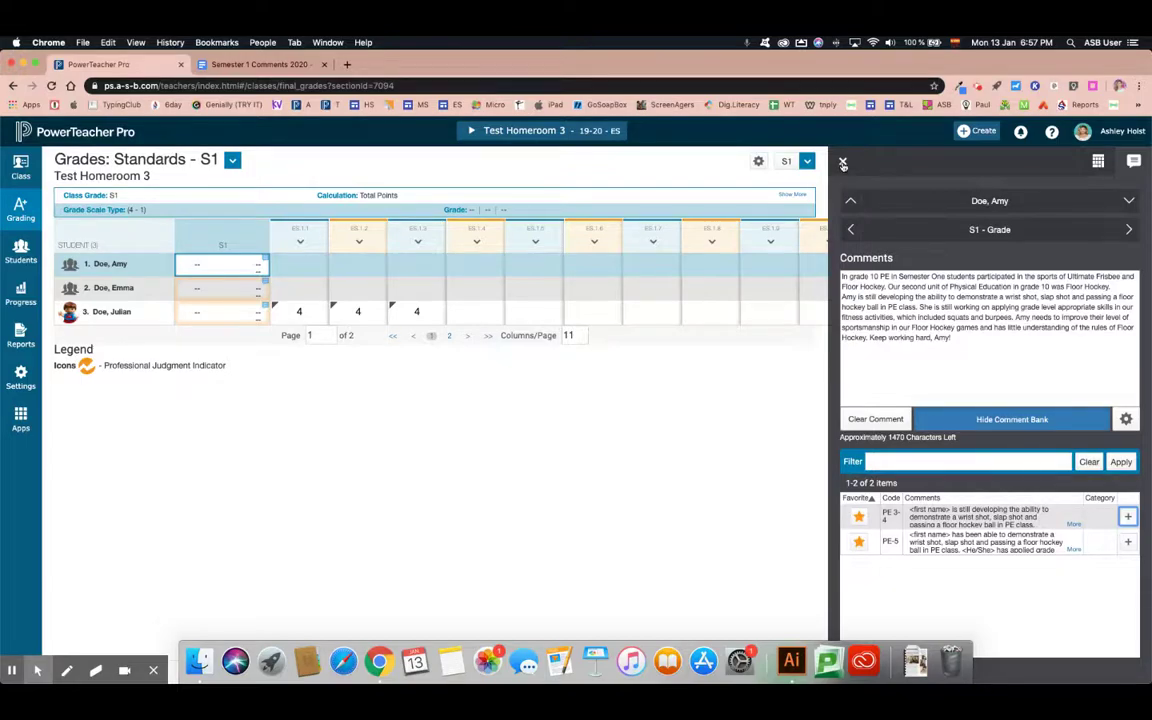
click(843, 163)
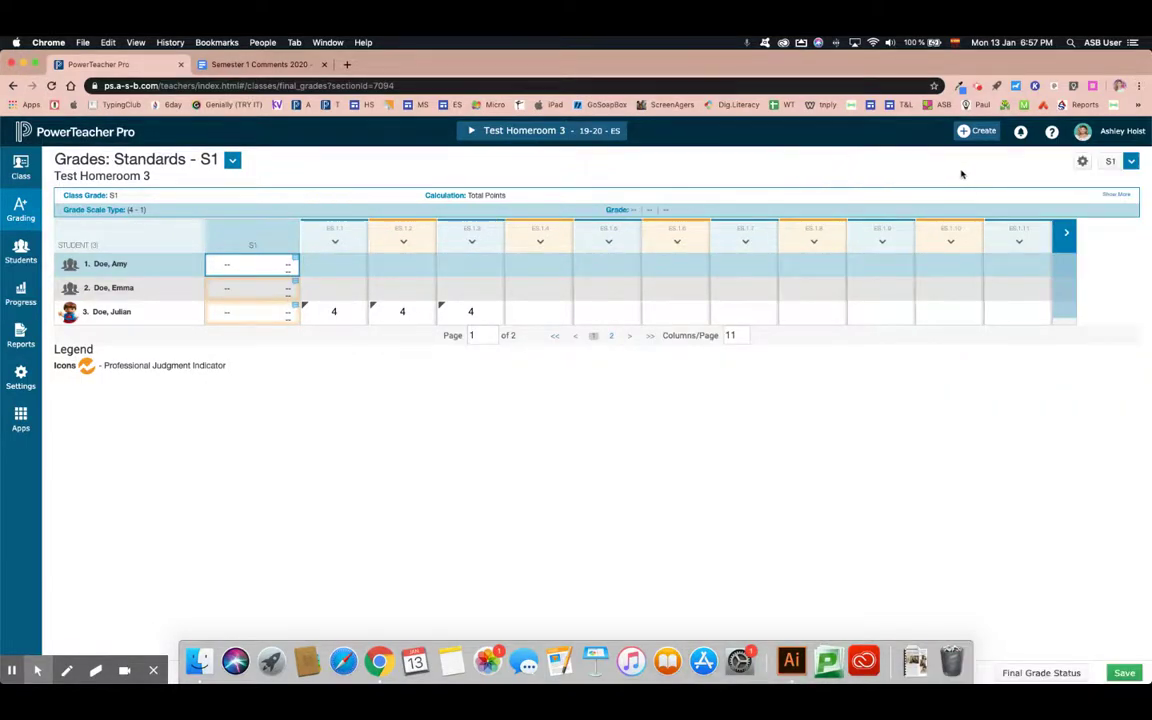